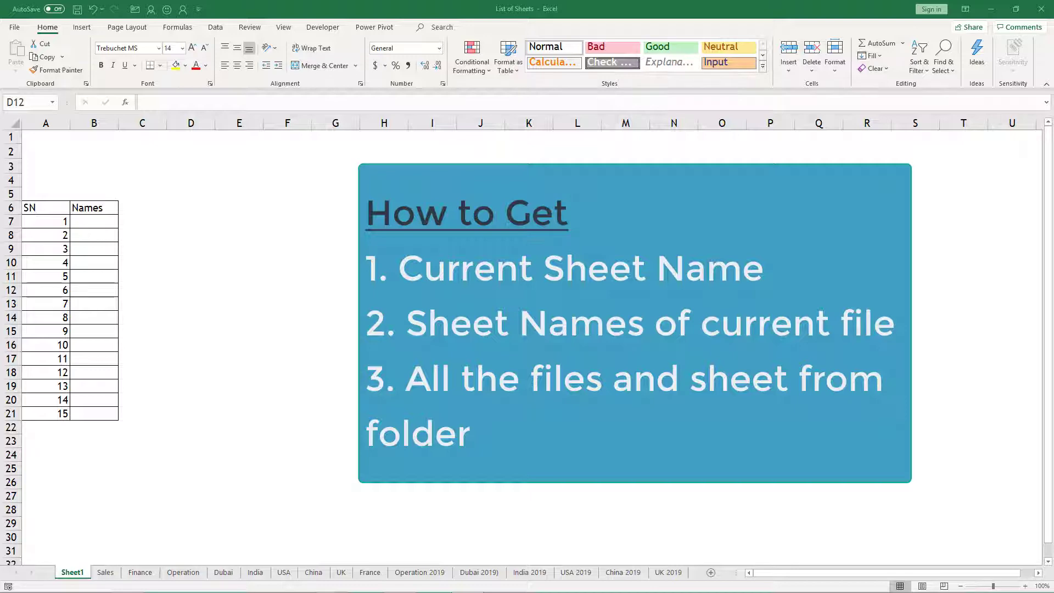
- Enter =CELL("filename",A1) in D7 to return the workbook path ending in Sheet1
click(176, 222)
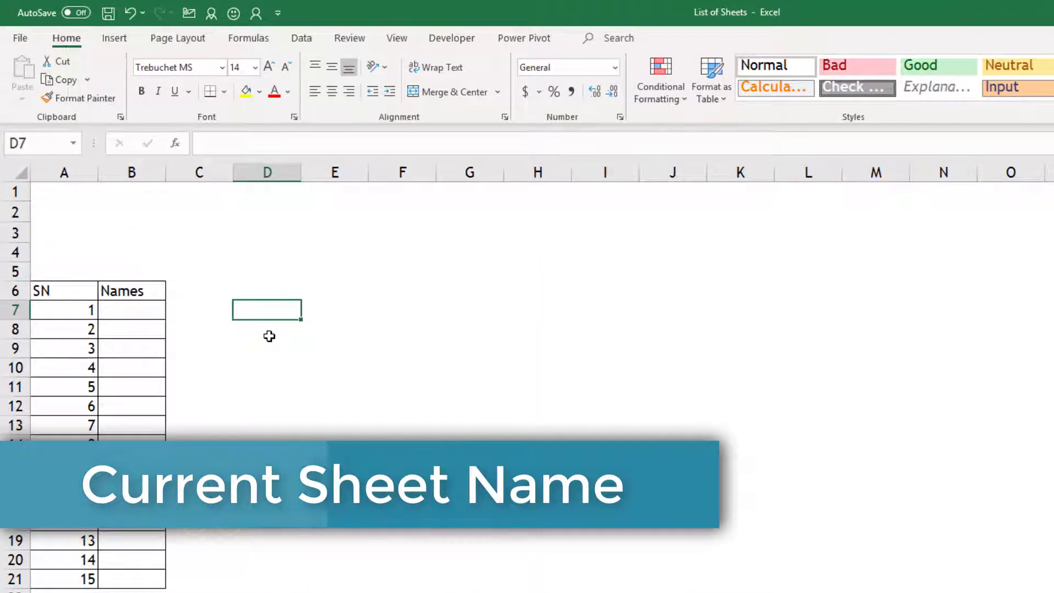
text(=)
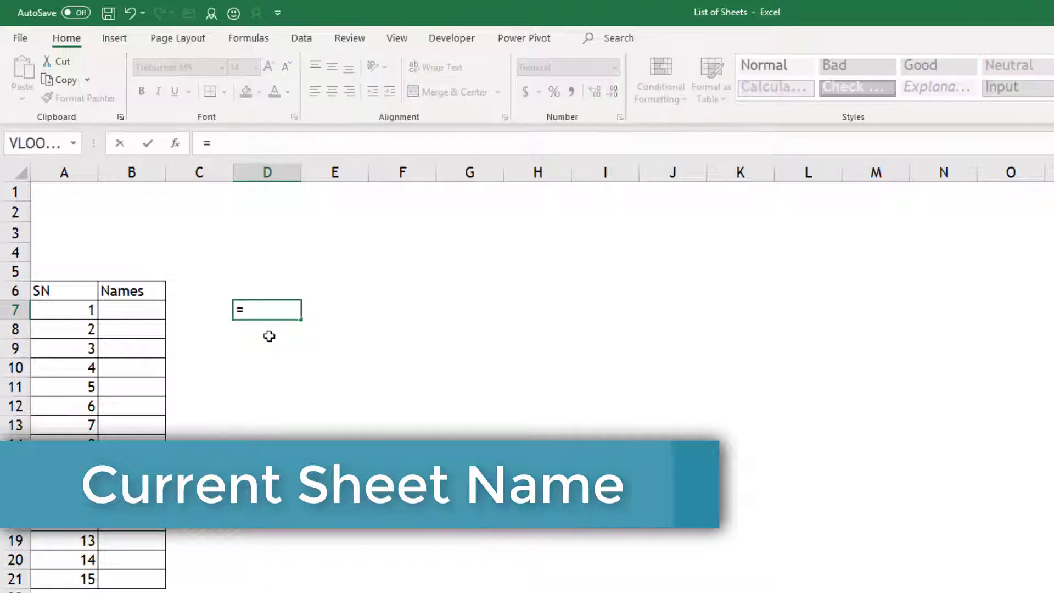
text(cel)
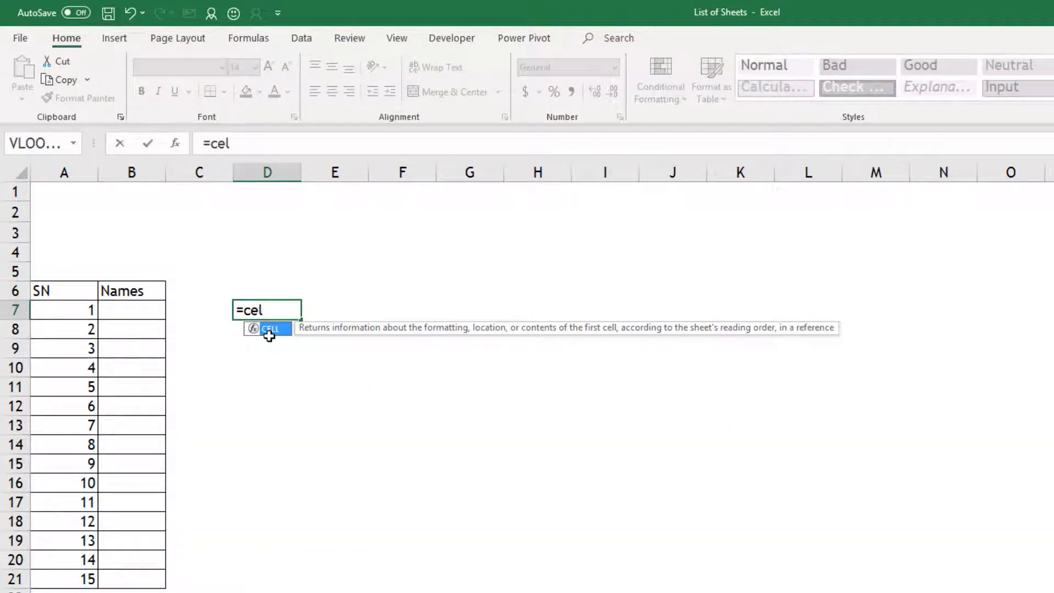
double_click(268, 328)
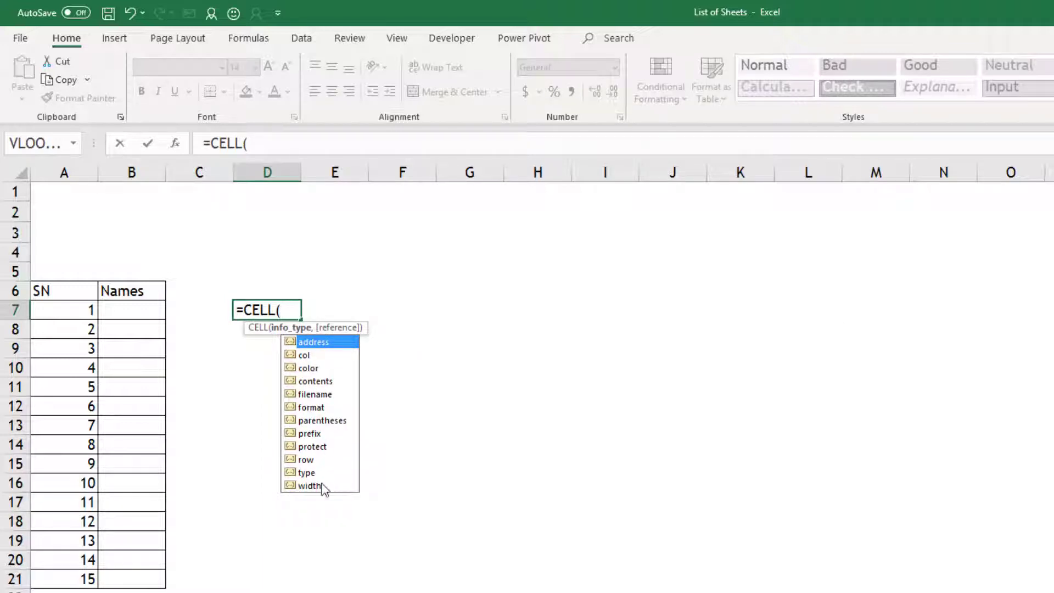
double_click(312, 394)
text(,)
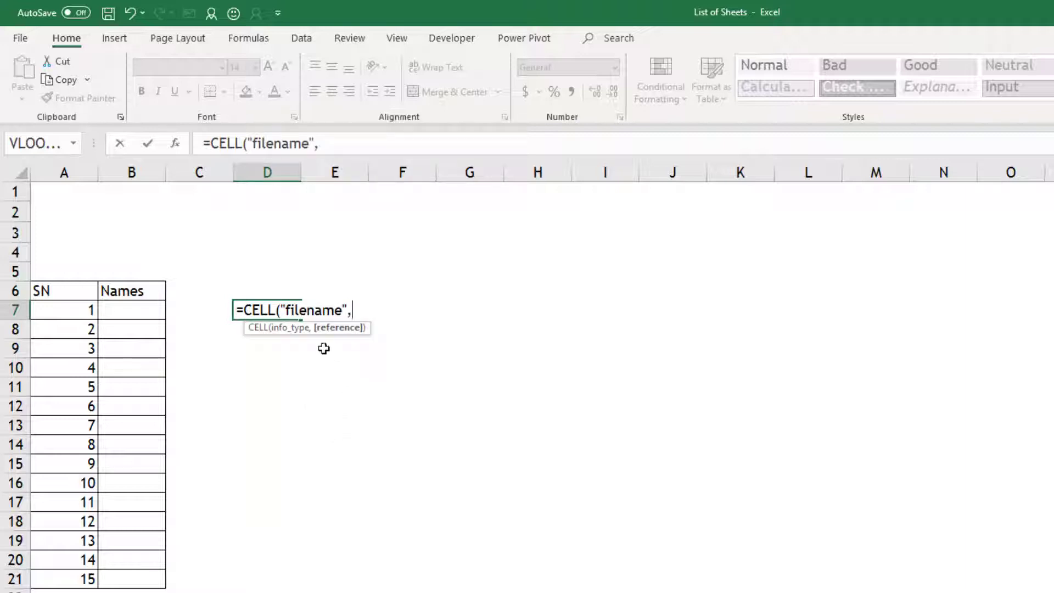
click(50, 193)
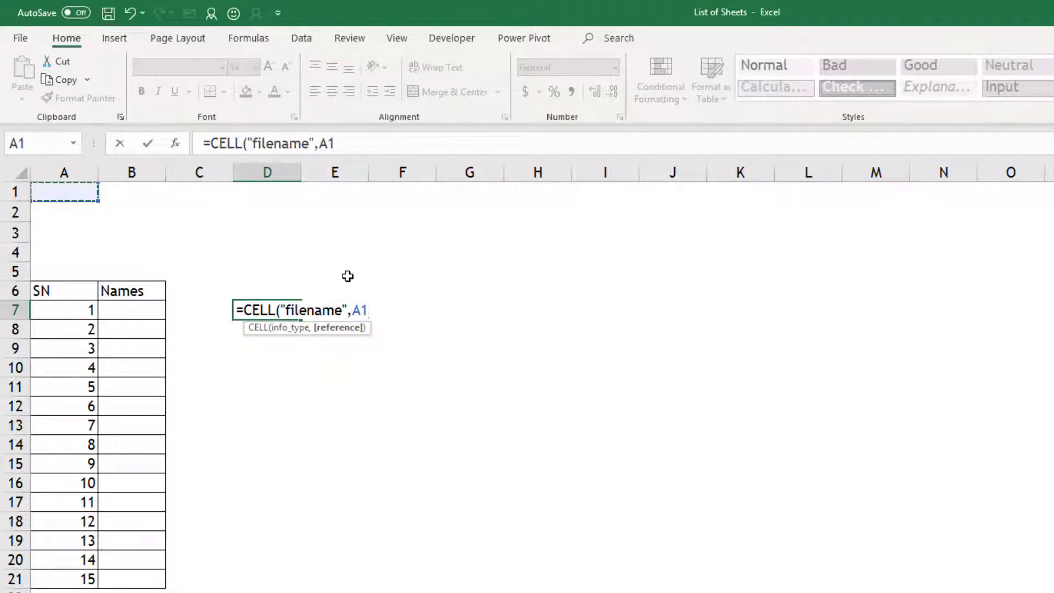
key(Return)
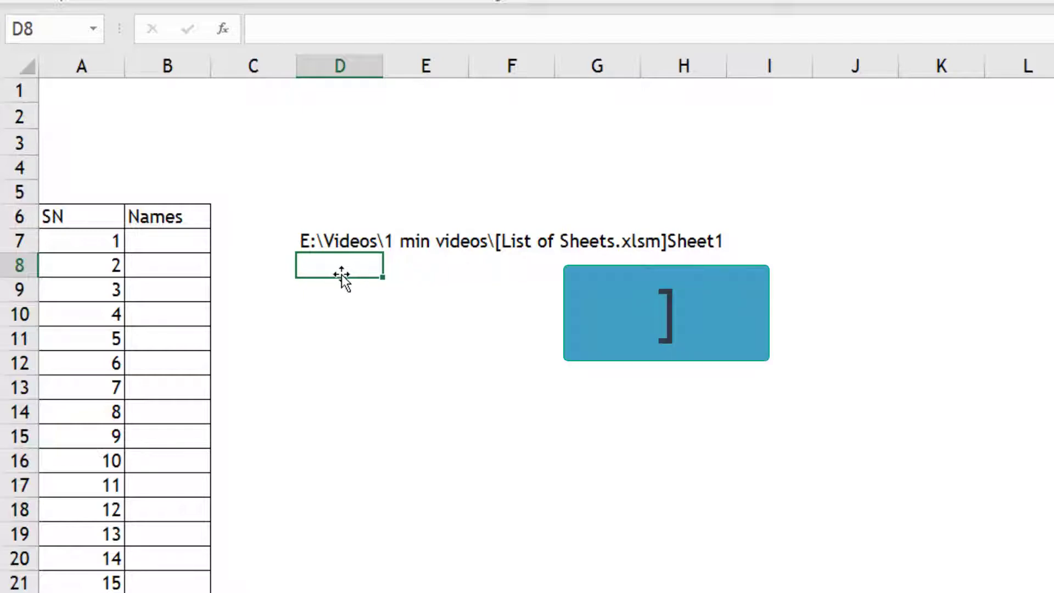
- Enter =FIND("]",D7) in D8 so it returns the bracket position 44
text(=fin)
key(Tab)
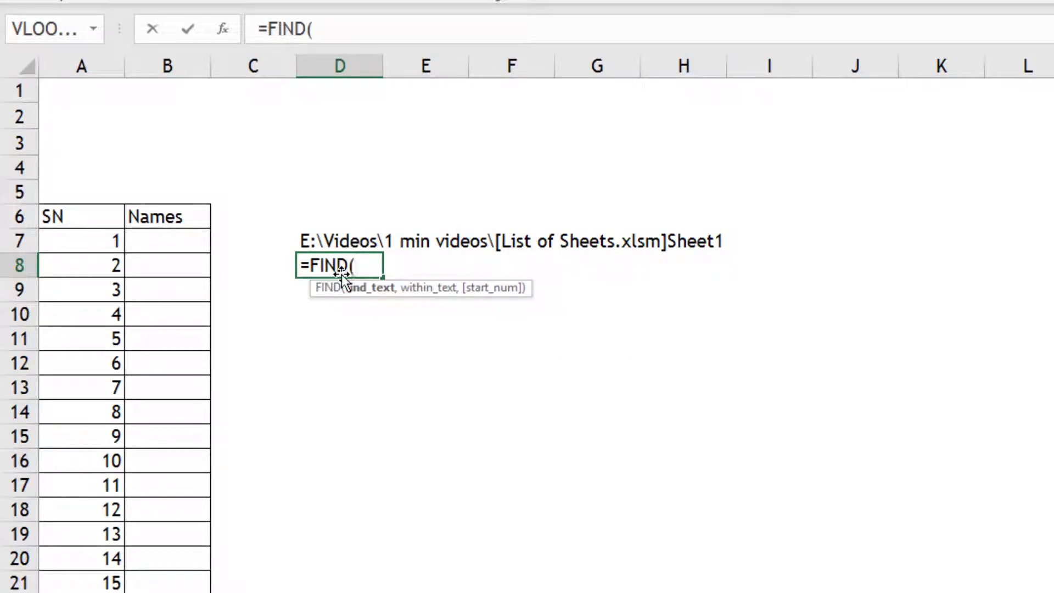
text("]",)
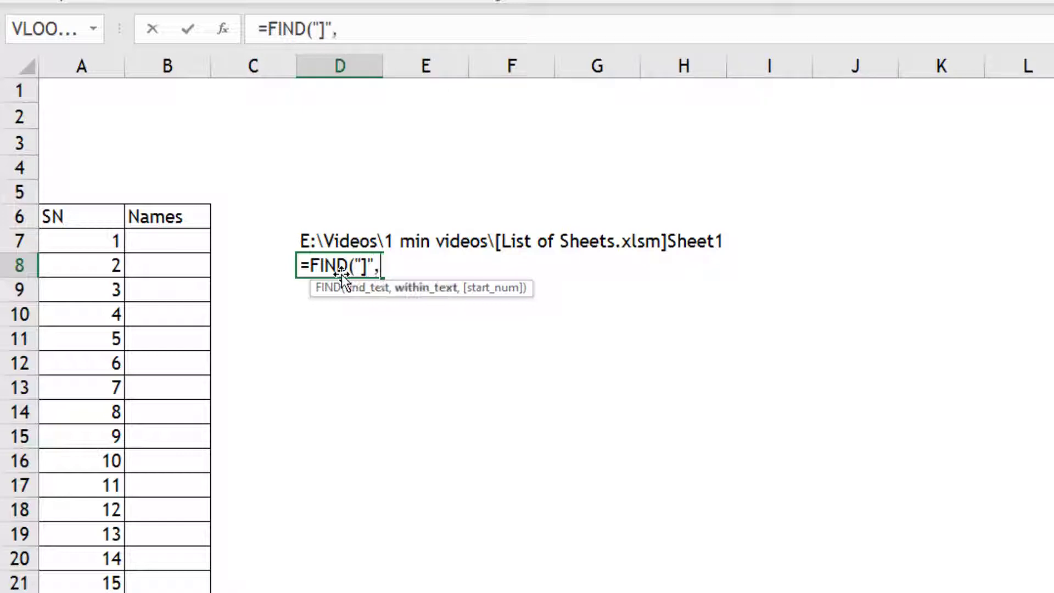
click(332, 239)
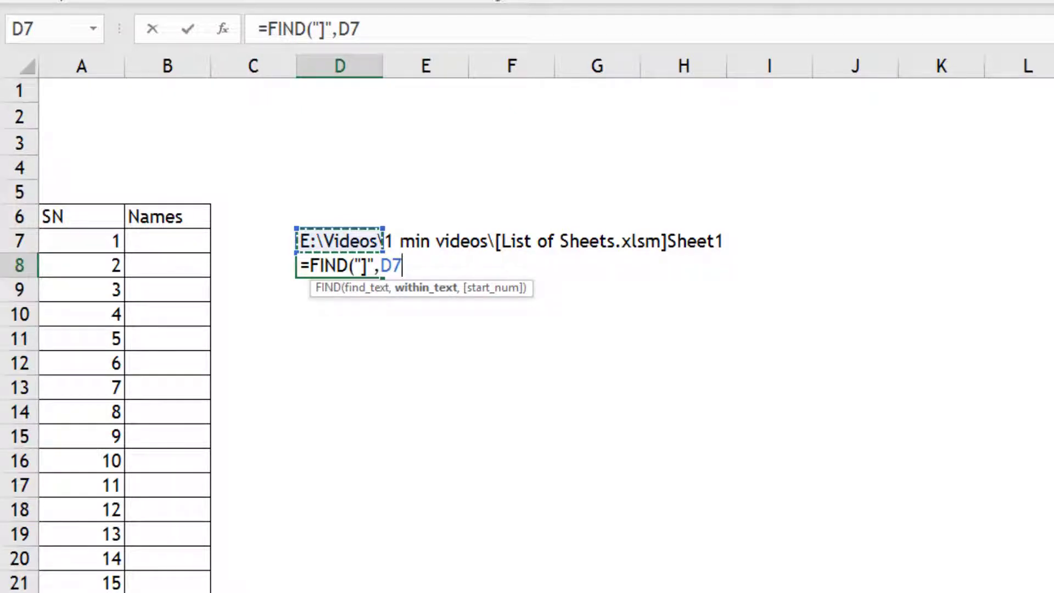
key(Return)
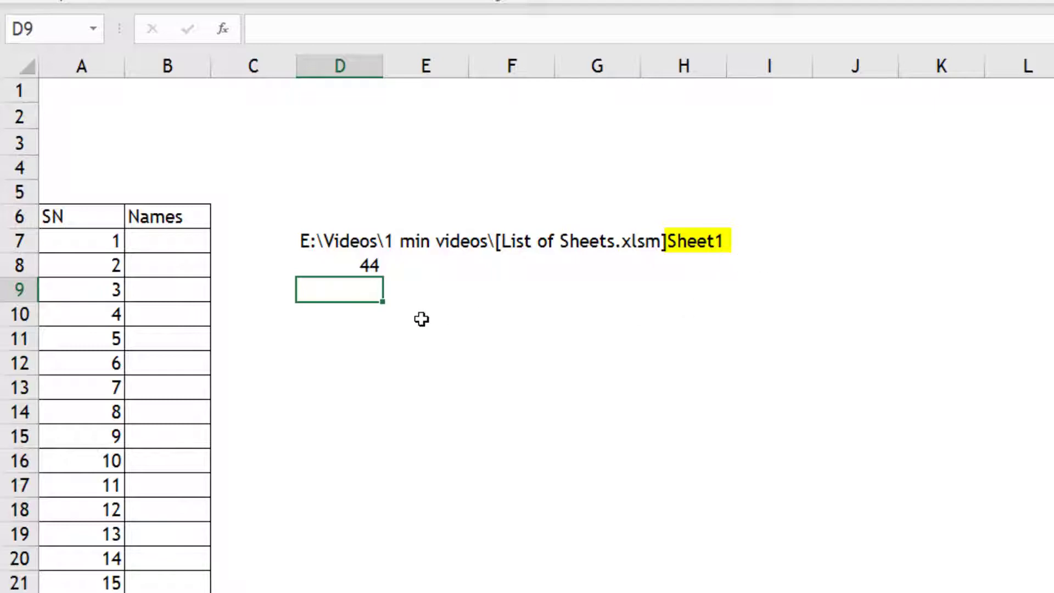
- Enter =MID(D7,D8+1,256) in D9 to extract the sheet name Sheet1
text(=)
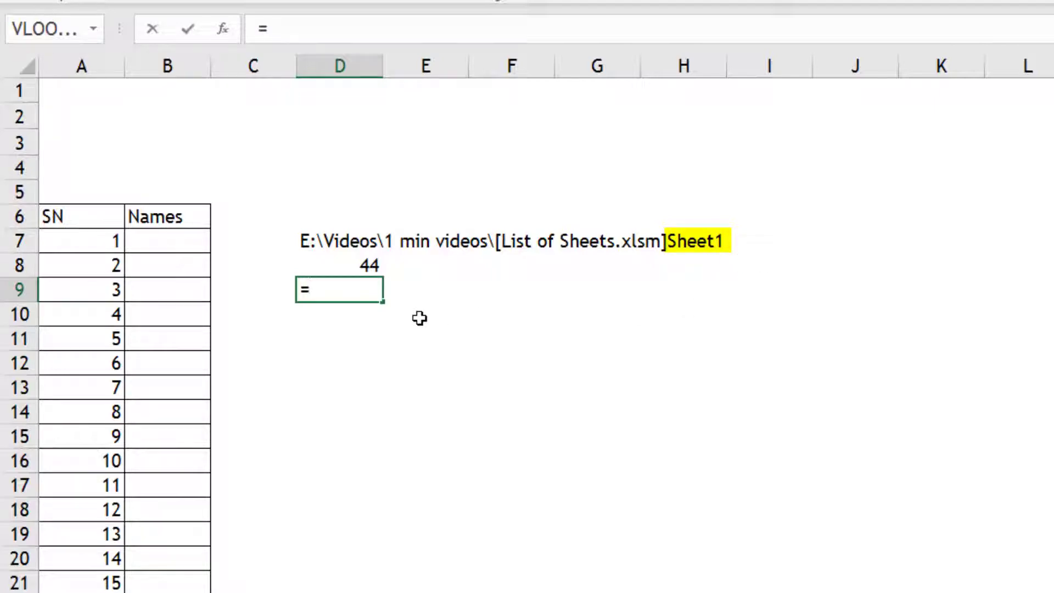
text(mid)
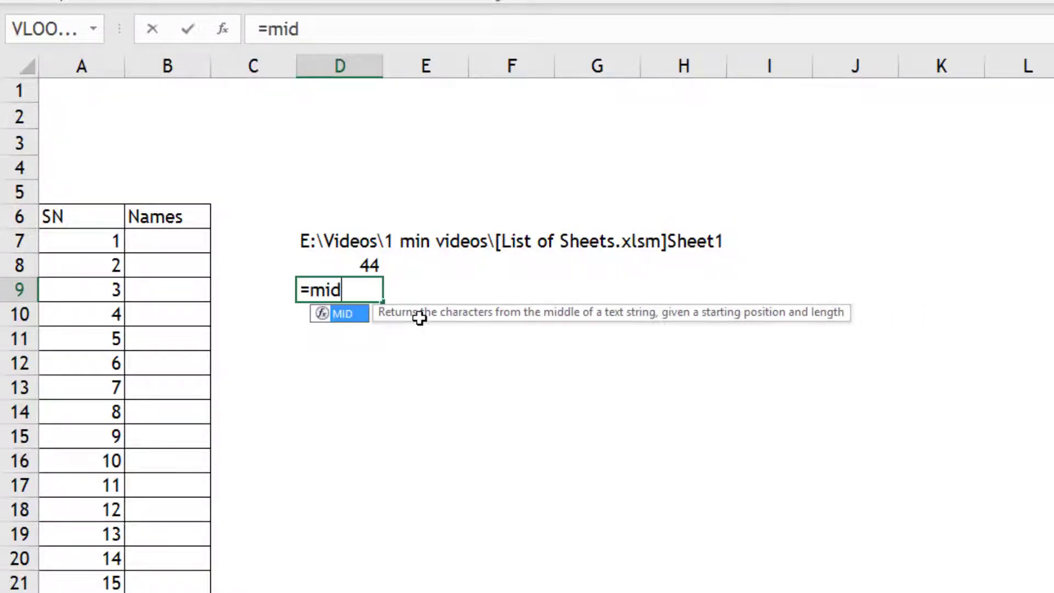
key(Tab)
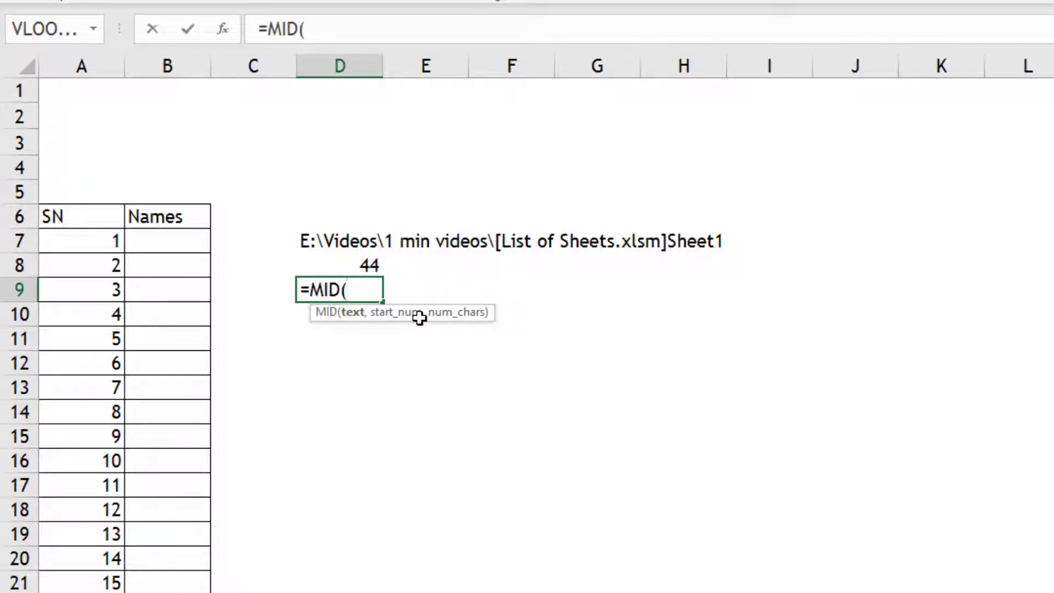
click(347, 239)
text(,)
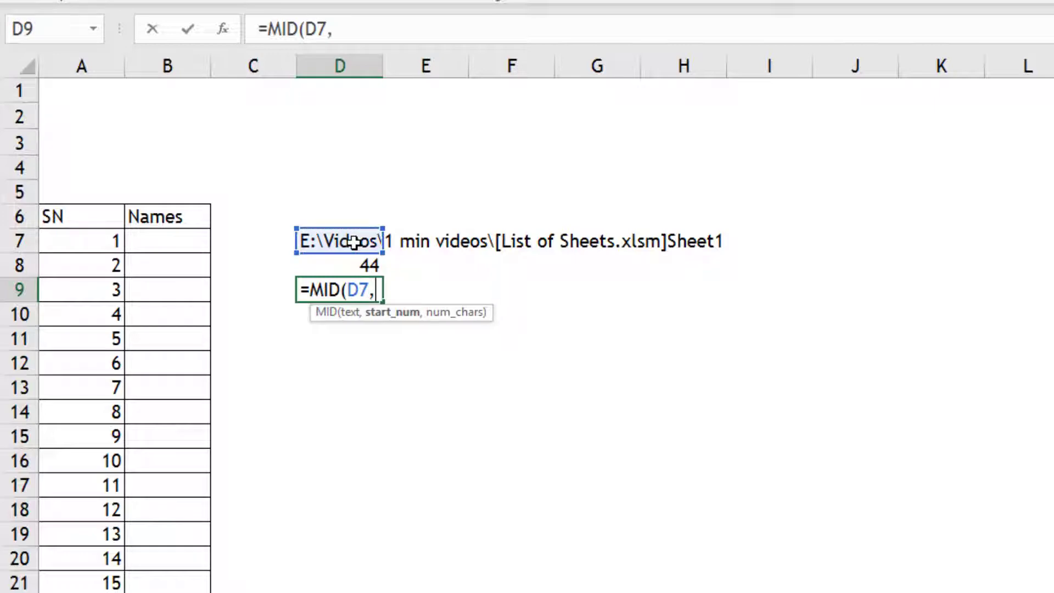
click(368, 264)
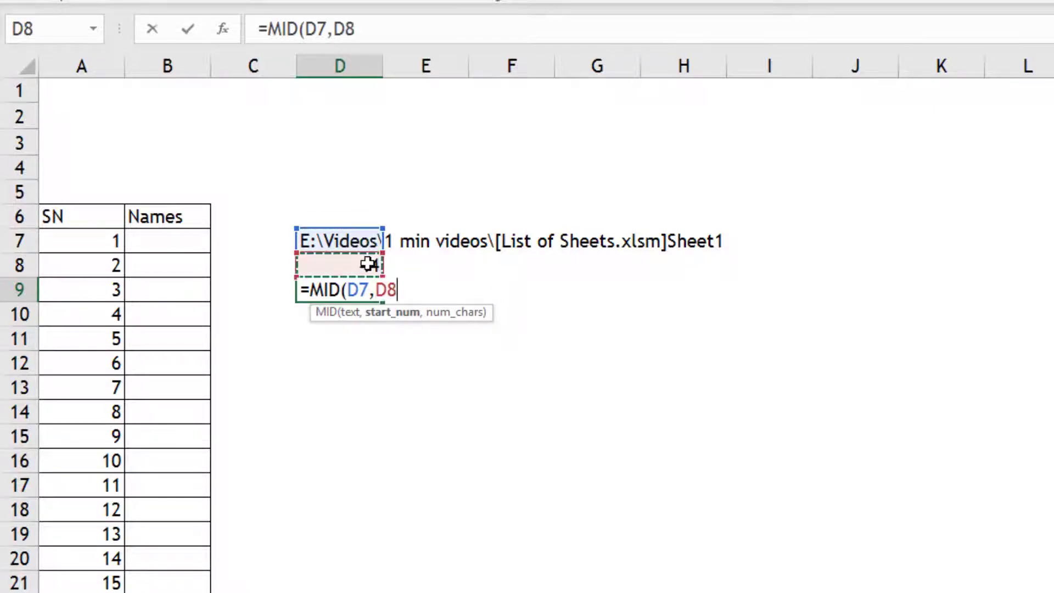
text(+1)
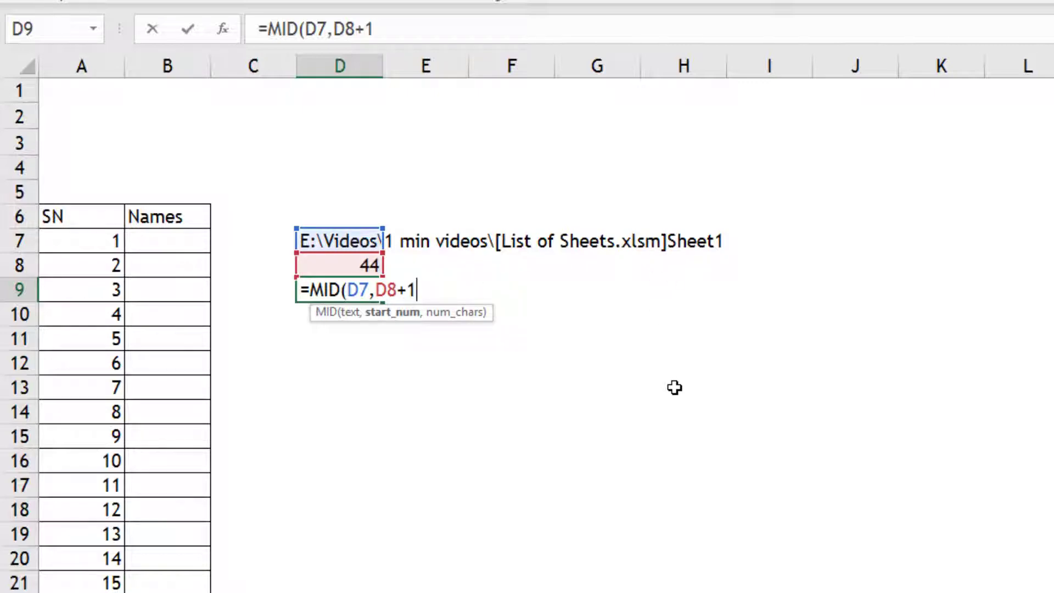
text(,)
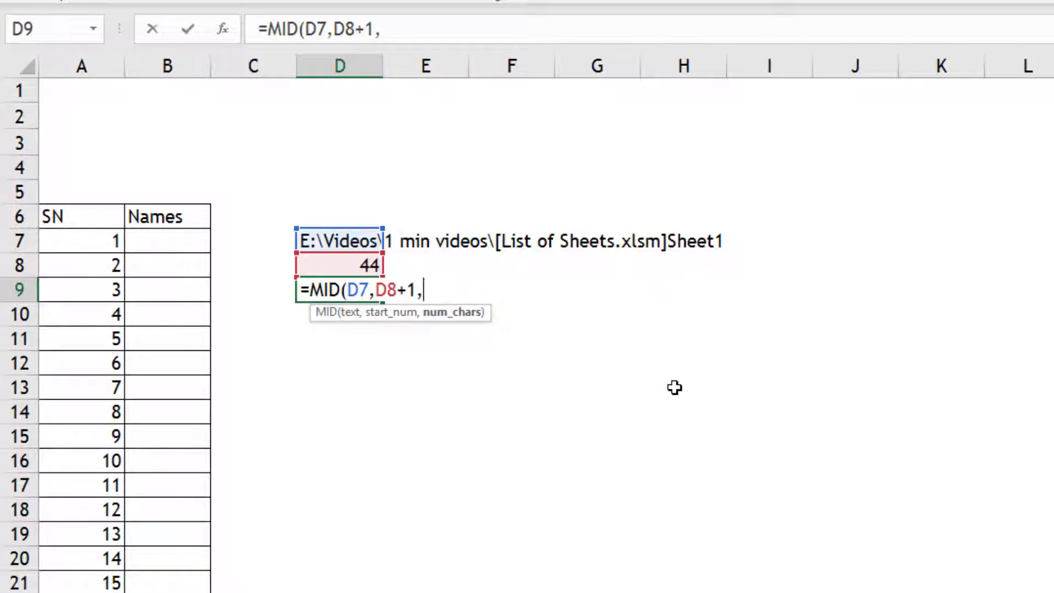
text(256)
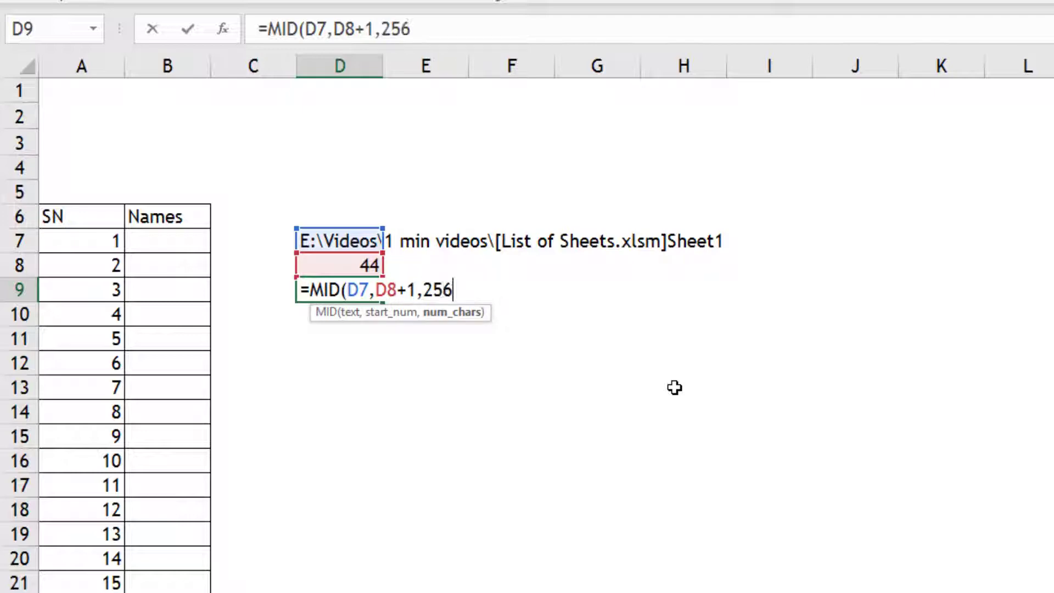
text())
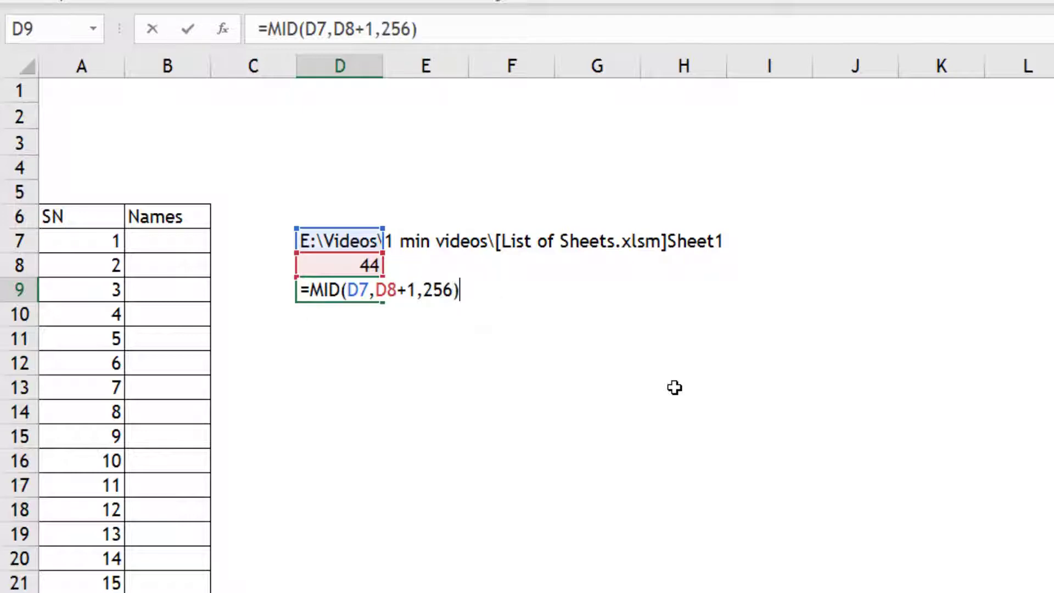
key(Return)
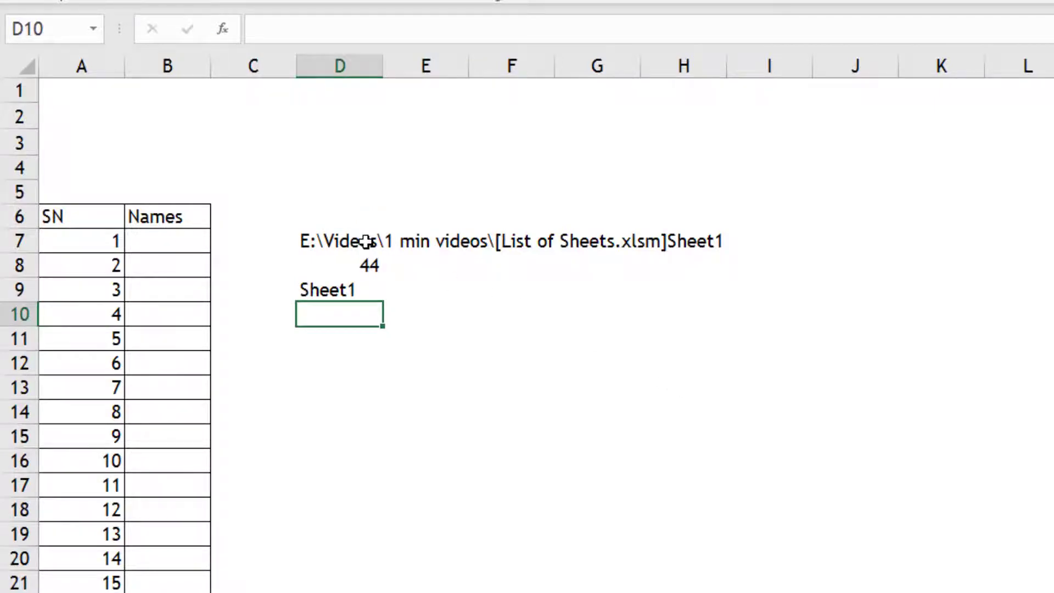
key(Up)
key(Up)
key(Up)
- Apply Comma Style to A2 so its combined MID/CELL/FIND formula text shows
shift+click(353, 290)
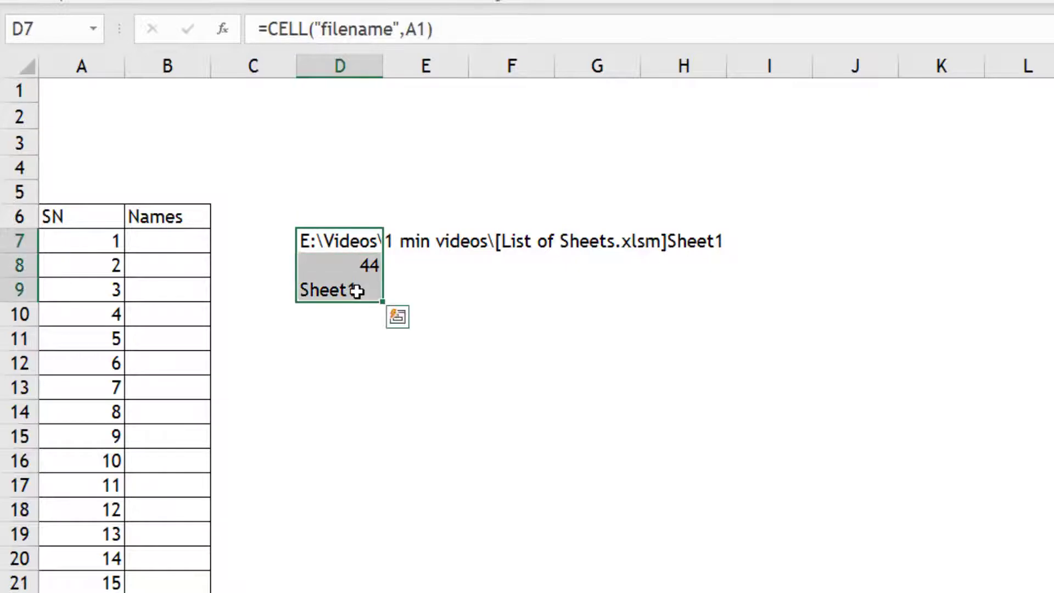
click(334, 360)
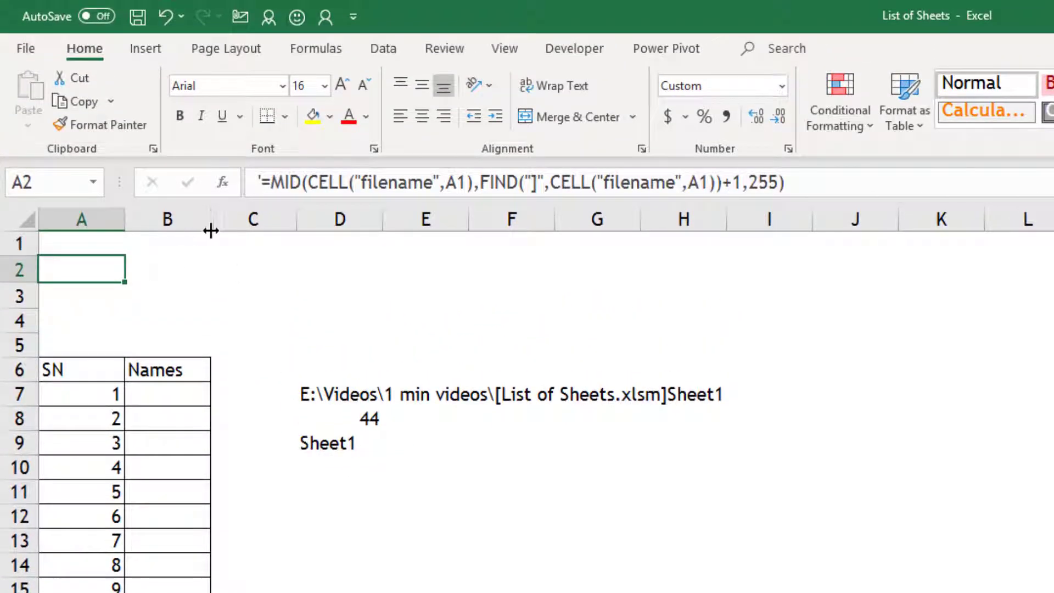
click(726, 116)
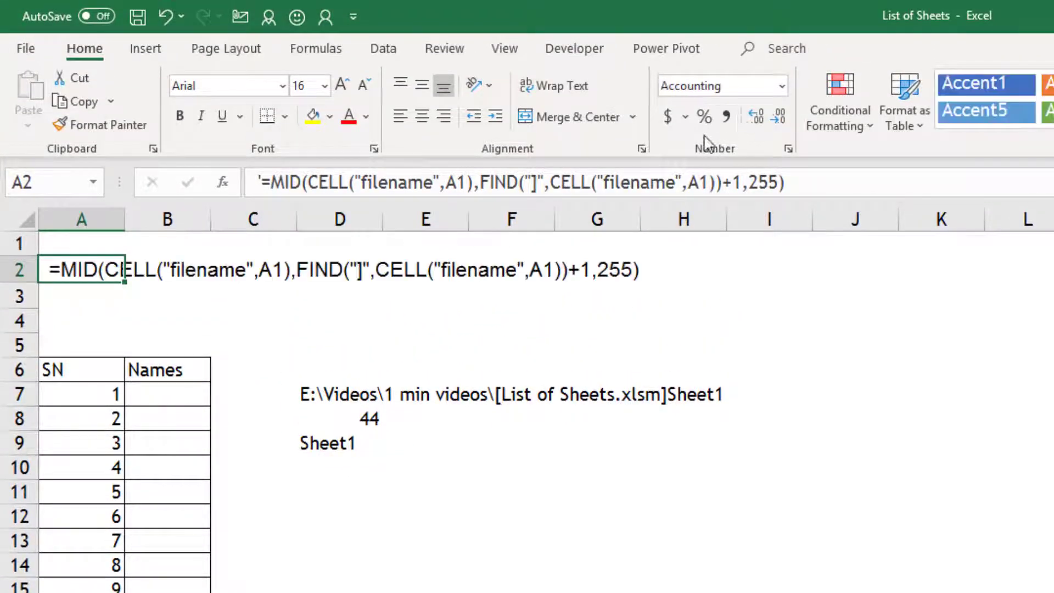
- Inspect A2's combined formula, highlighting its FIND part, then leave it unchanged and move to A3
click(127, 306)
click(83, 267)
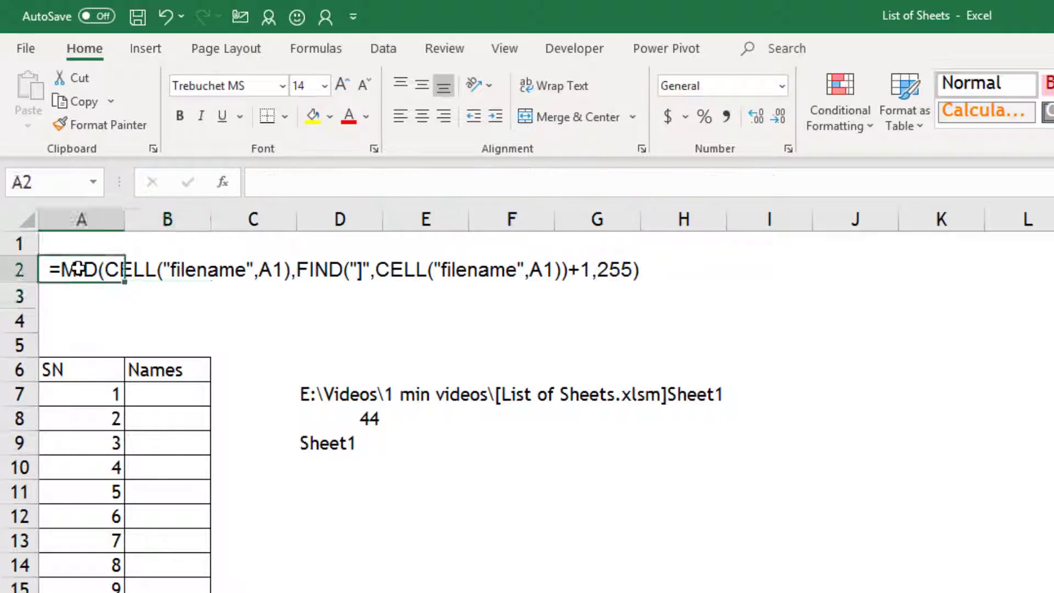
click(98, 297)
click(87, 270)
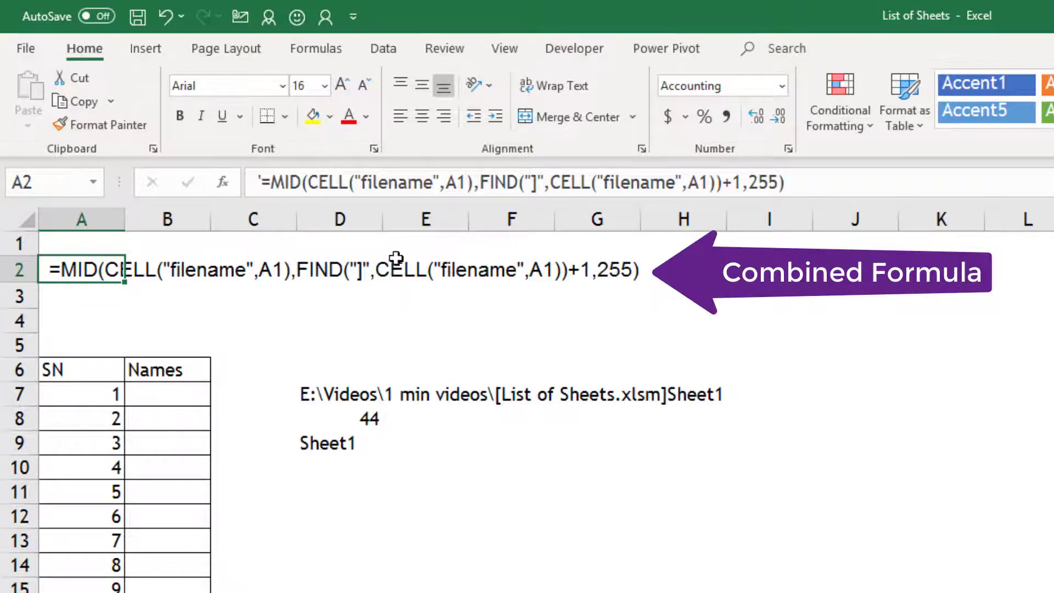
drag(482, 182, 779, 182)
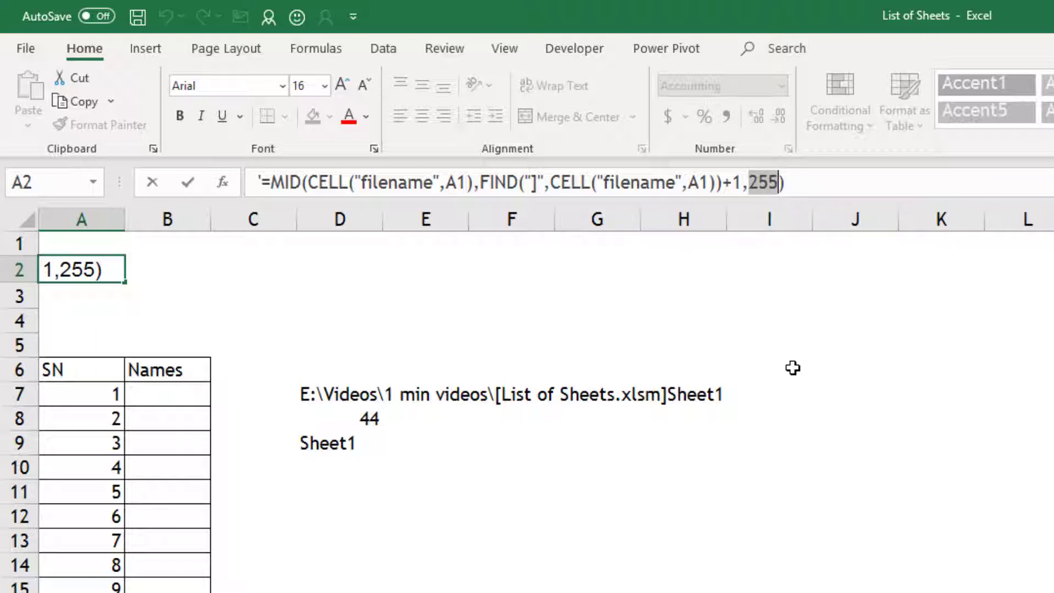
key(Escape)
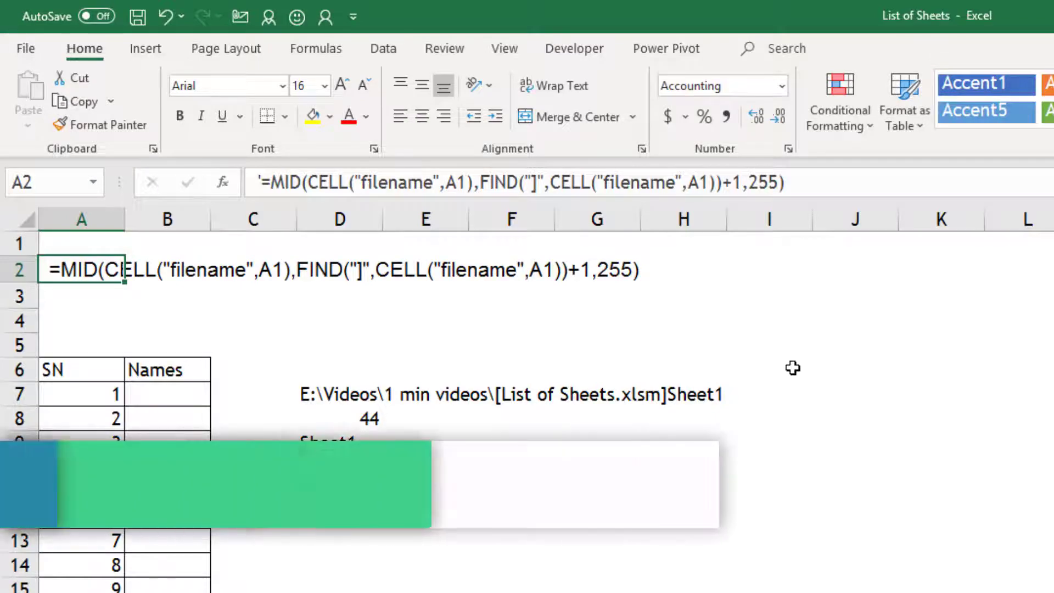
key(Down)
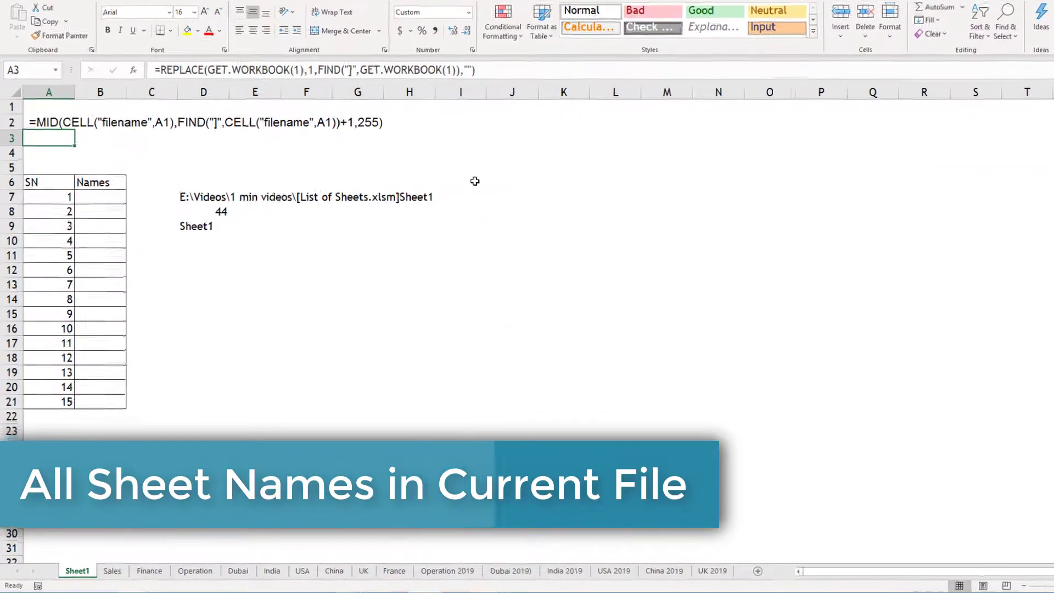
- Clear the helper cells and format A3 so its formula text shows
drag(259, 32, 311, 110)
key(Delete)
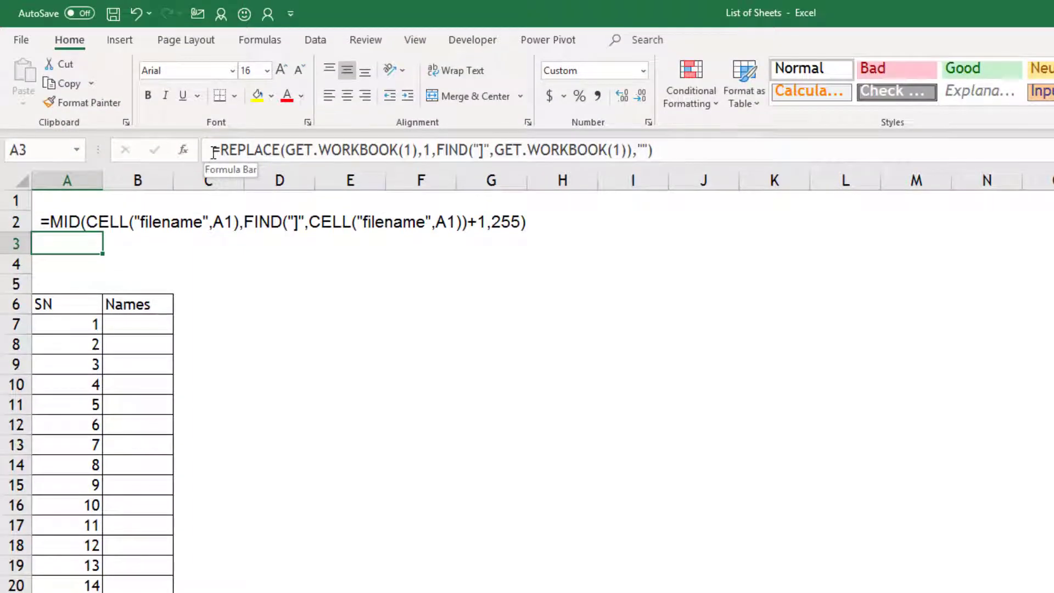
click(597, 96)
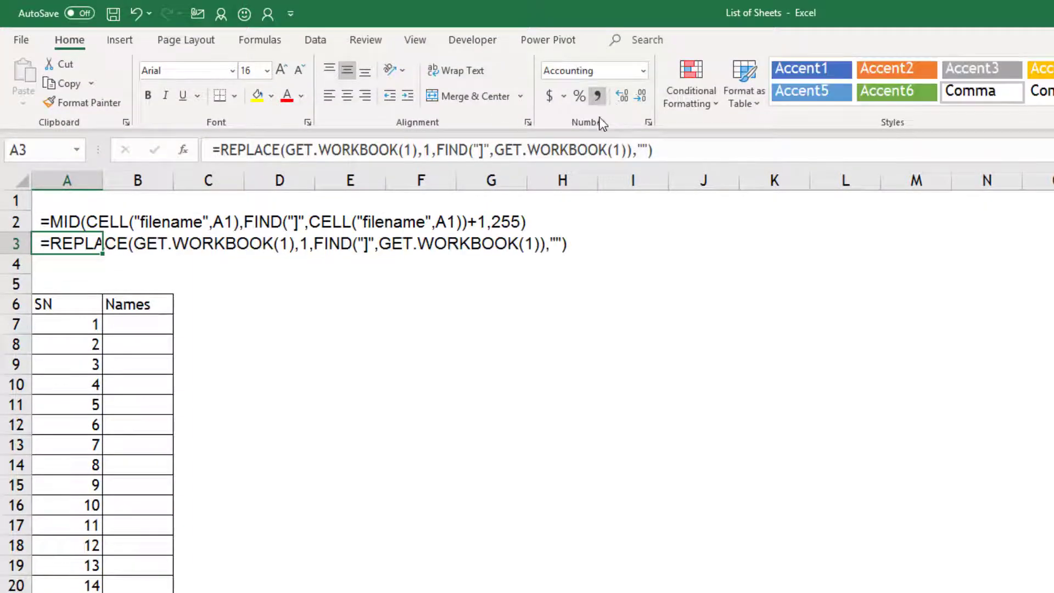
click(350, 305)
- Copy A3's REPLACE(GET.WORKBOOK(1),…) formula text without editing it, then select D7
click(58, 242)
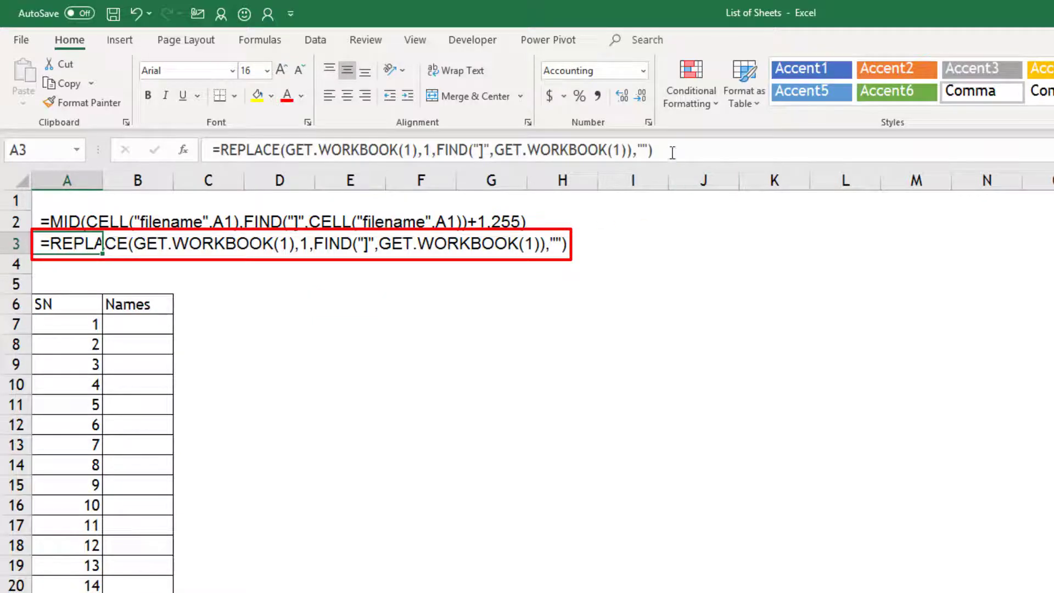
drag(672, 153, 190, 147)
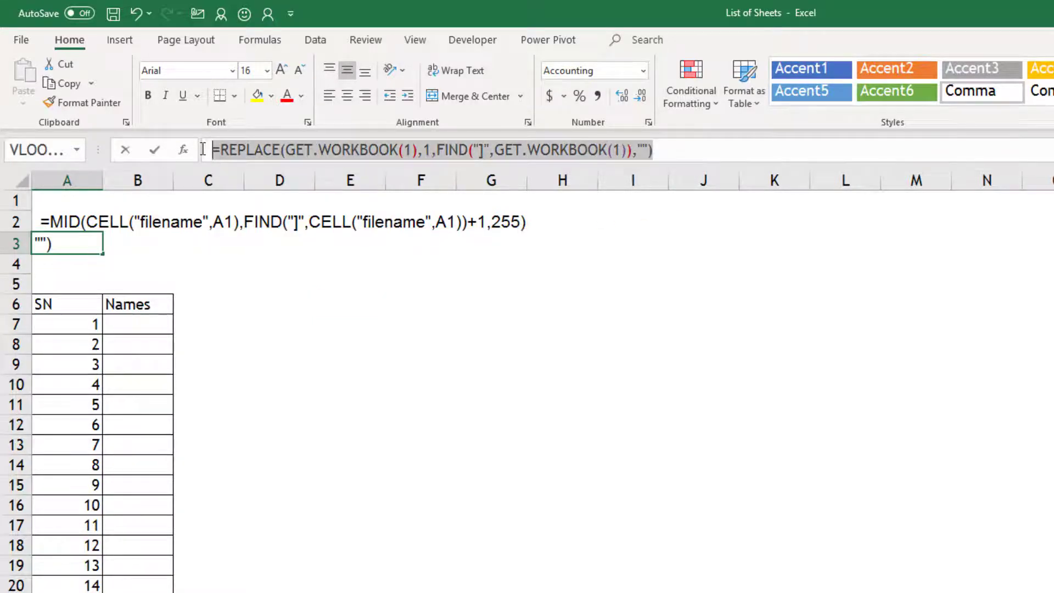
key(ctrl+c)
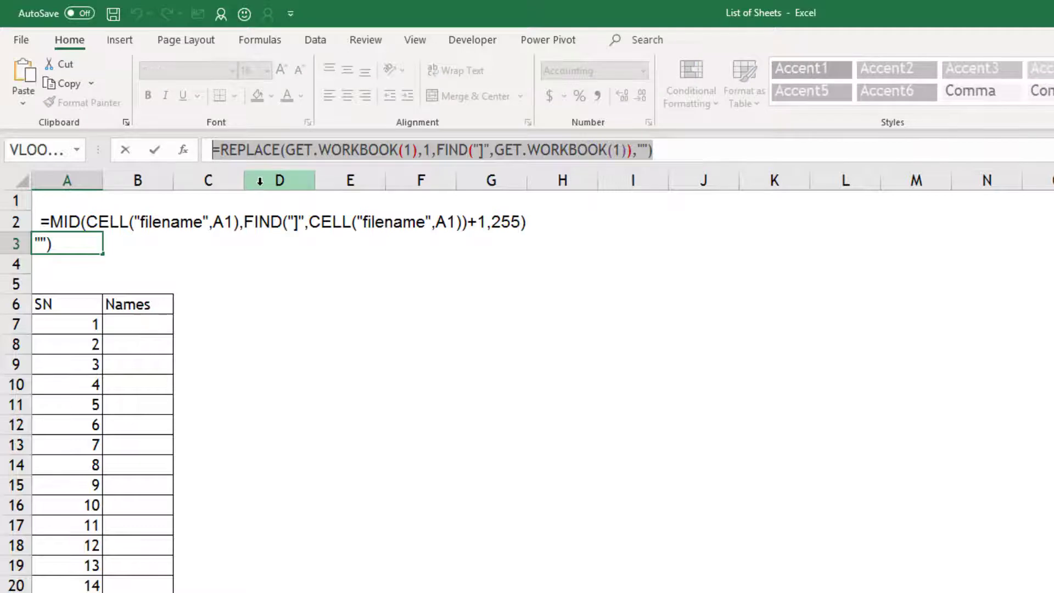
key(Escape)
click(276, 326)
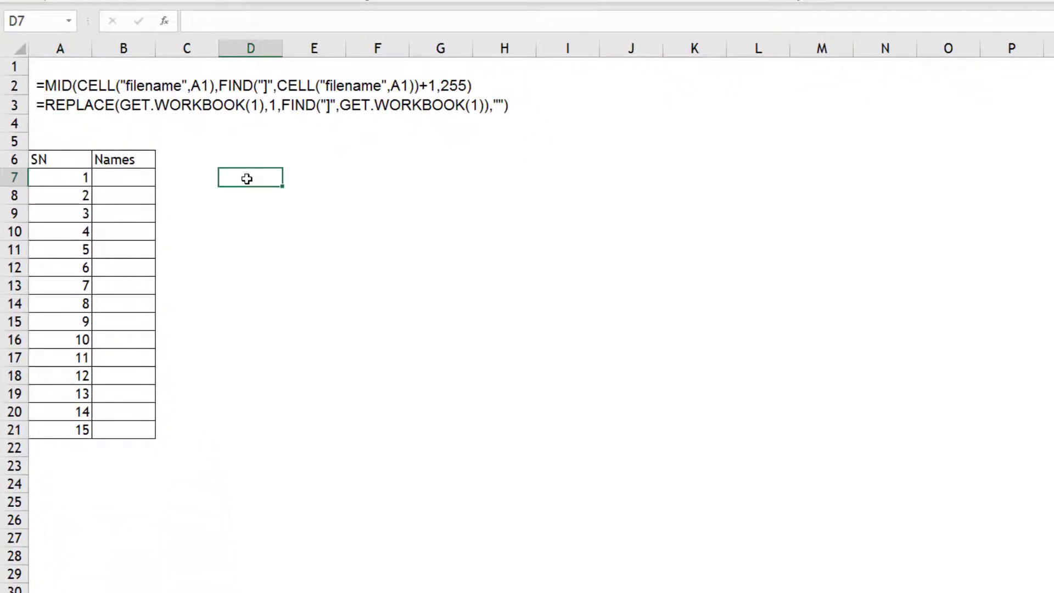
- Define the workbook name ListSheets referring to the pasted GET.WORKBOOK formula, then go to Save As
right_click(246, 178)
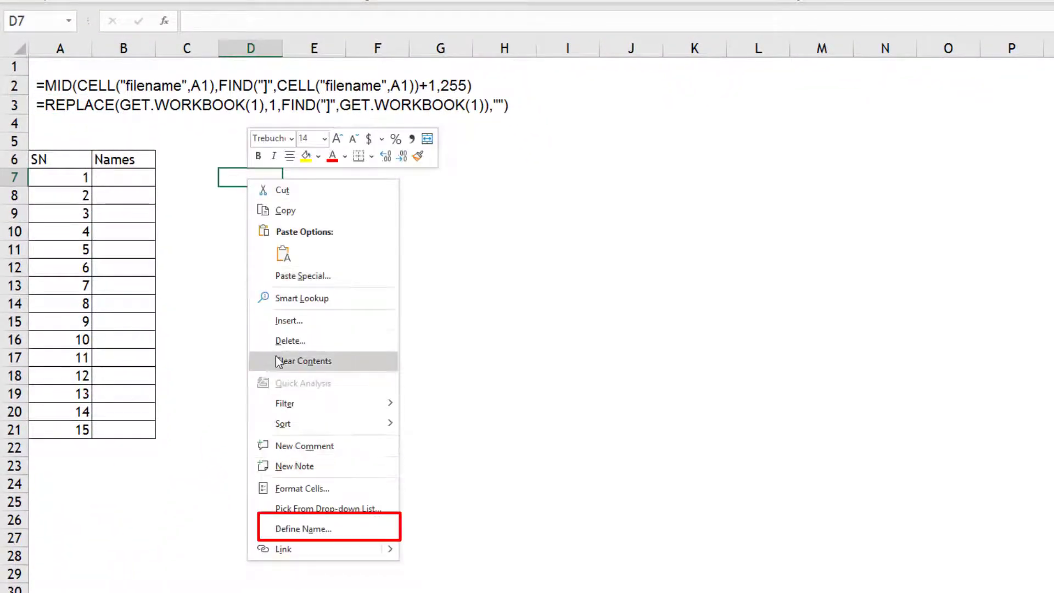
click(299, 528)
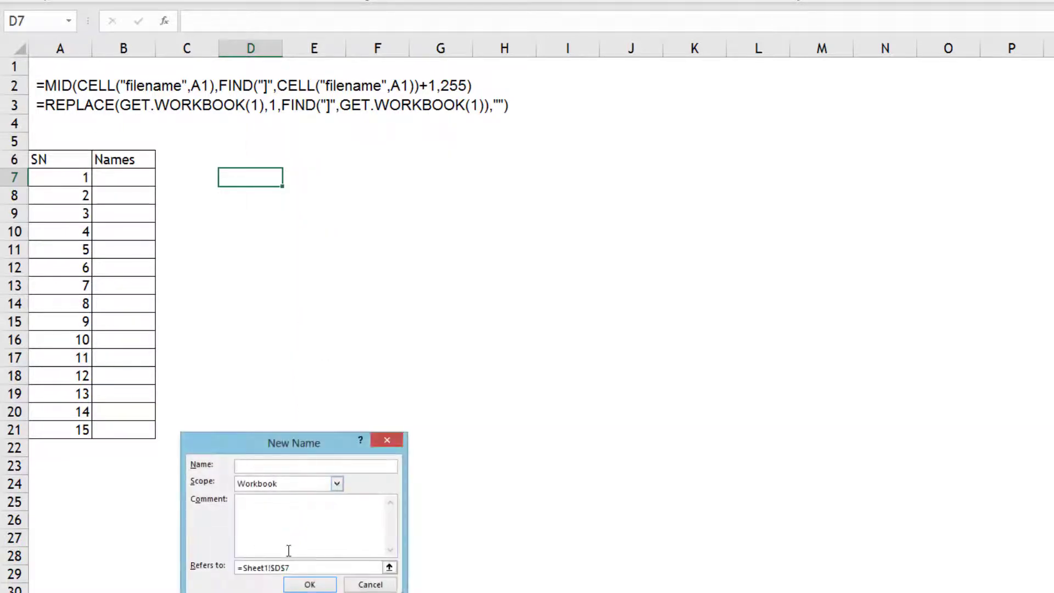
drag(292, 571, 222, 571)
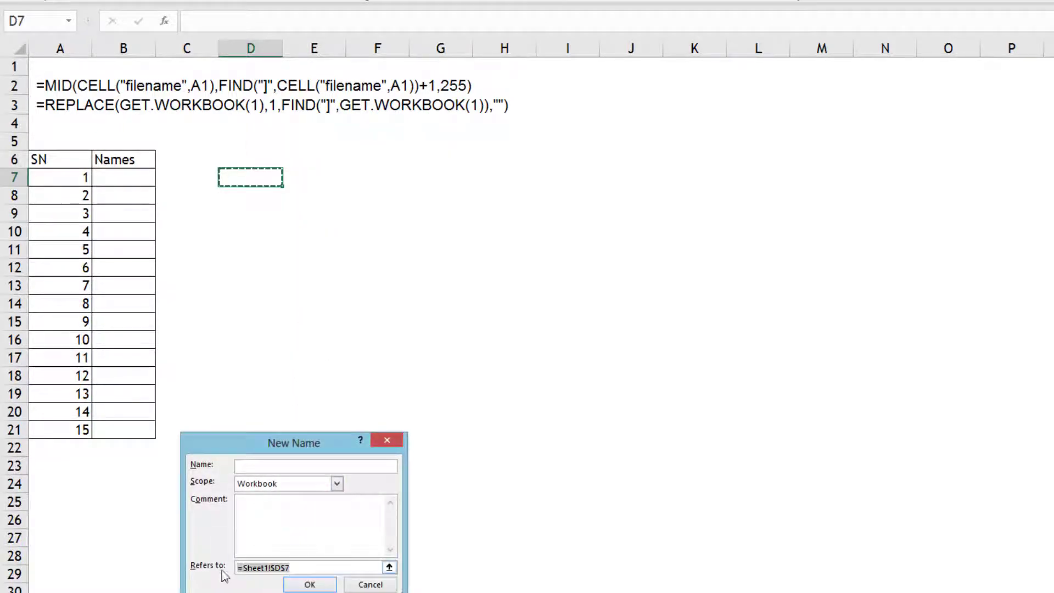
key(ctrl+v)
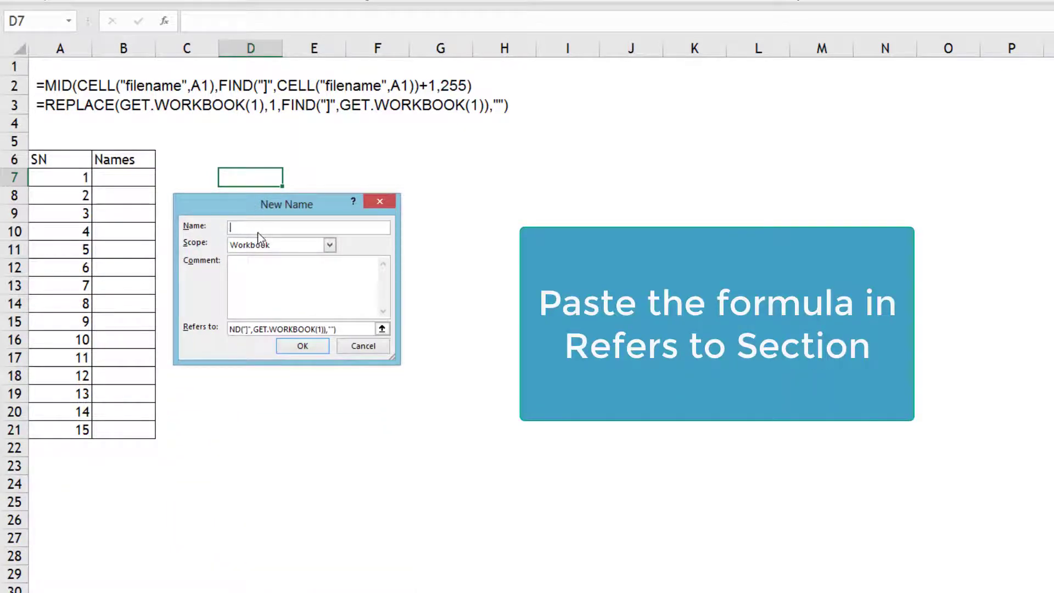
click(258, 233)
text(ListSheets)
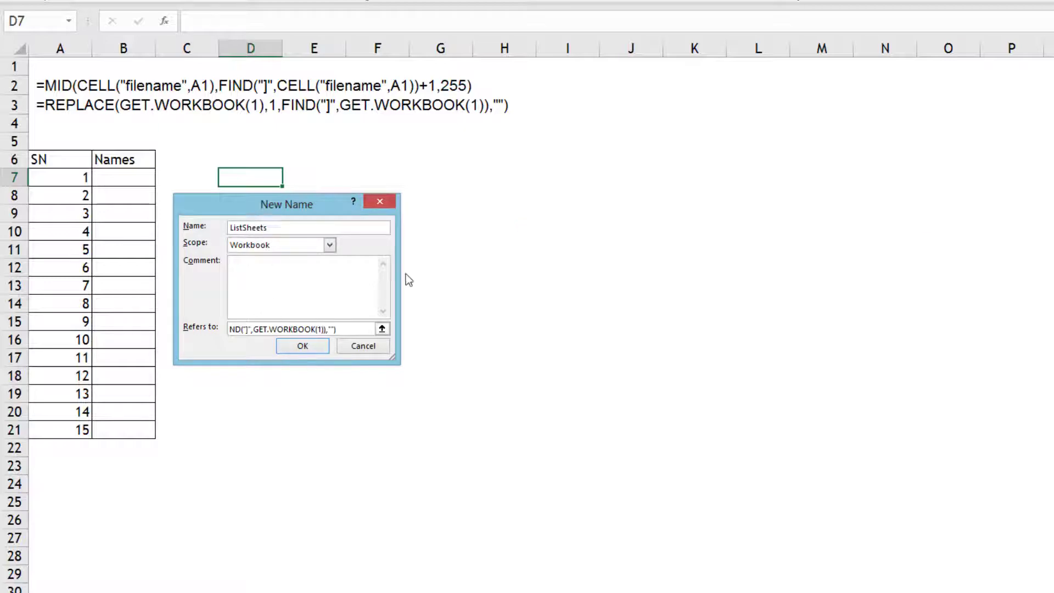
click(302, 362)
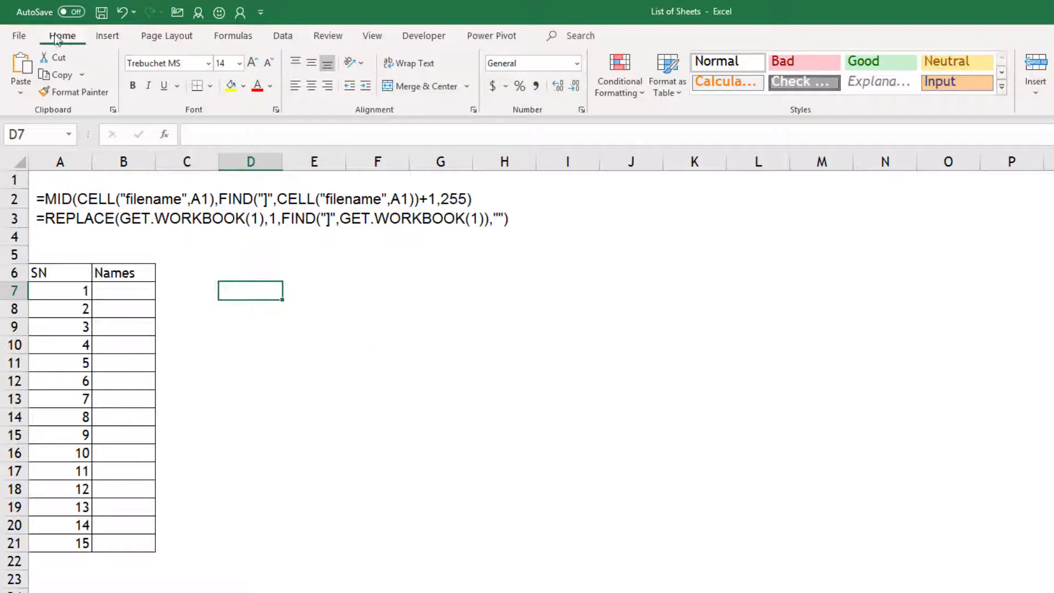
click(19, 35)
click(48, 227)
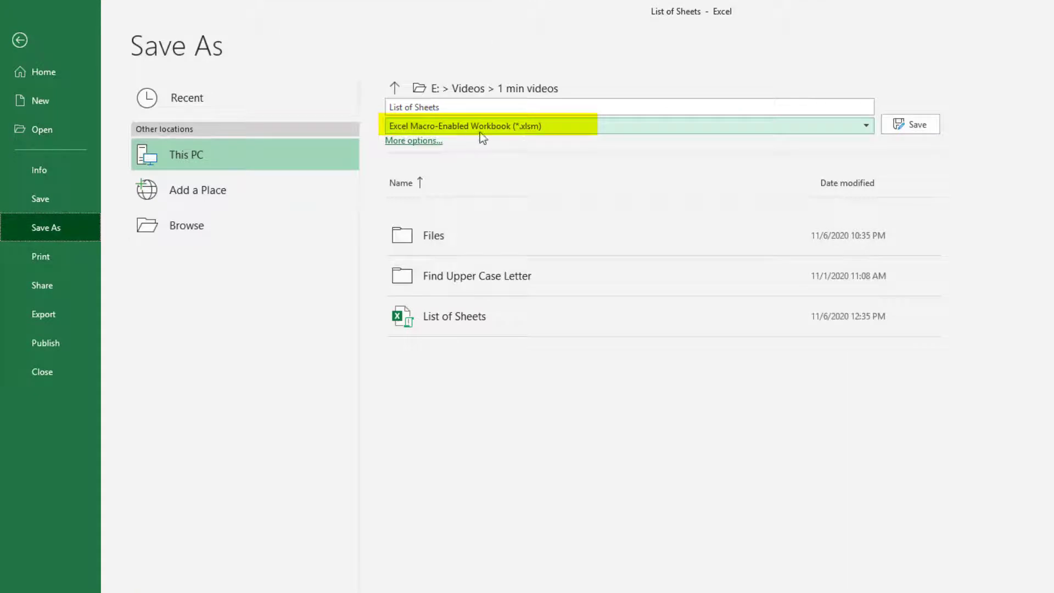
- Leave Save As back to the worksheet and select cell A3
click(21, 41)
click(65, 218)
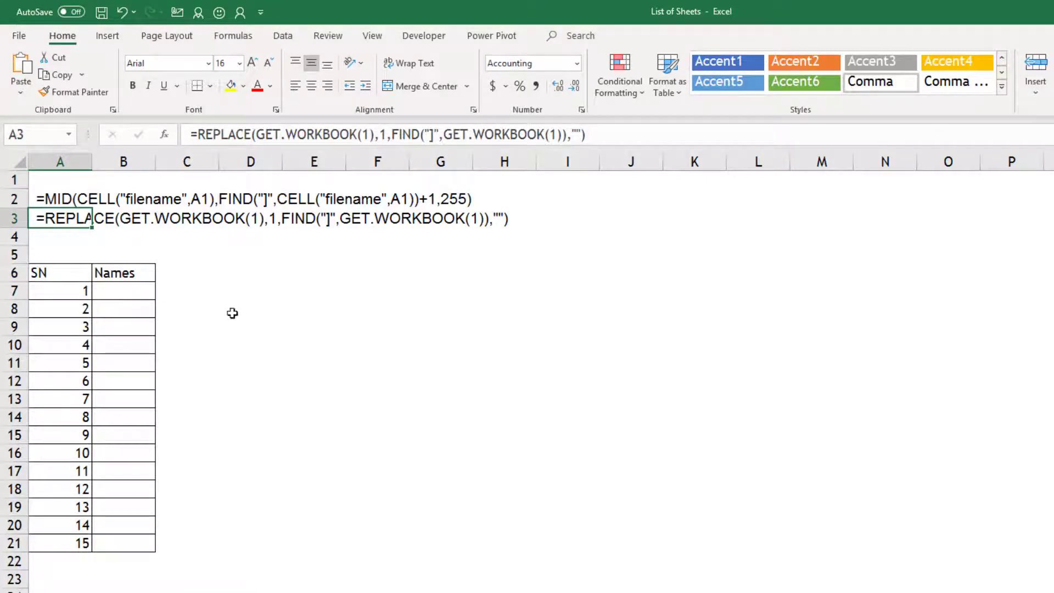
click(227, 293)
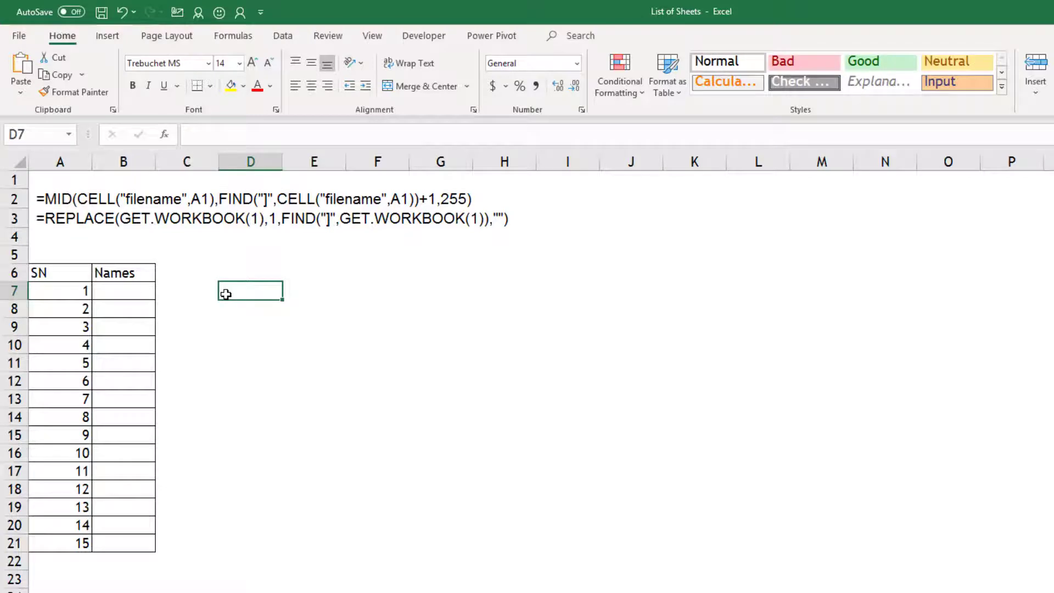
text(=)
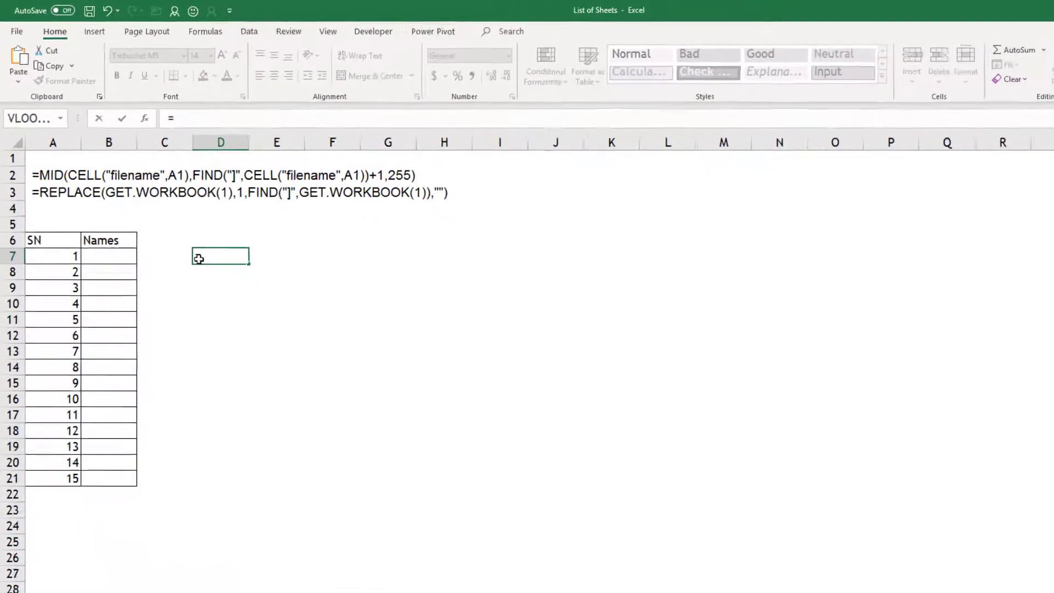
text(li)
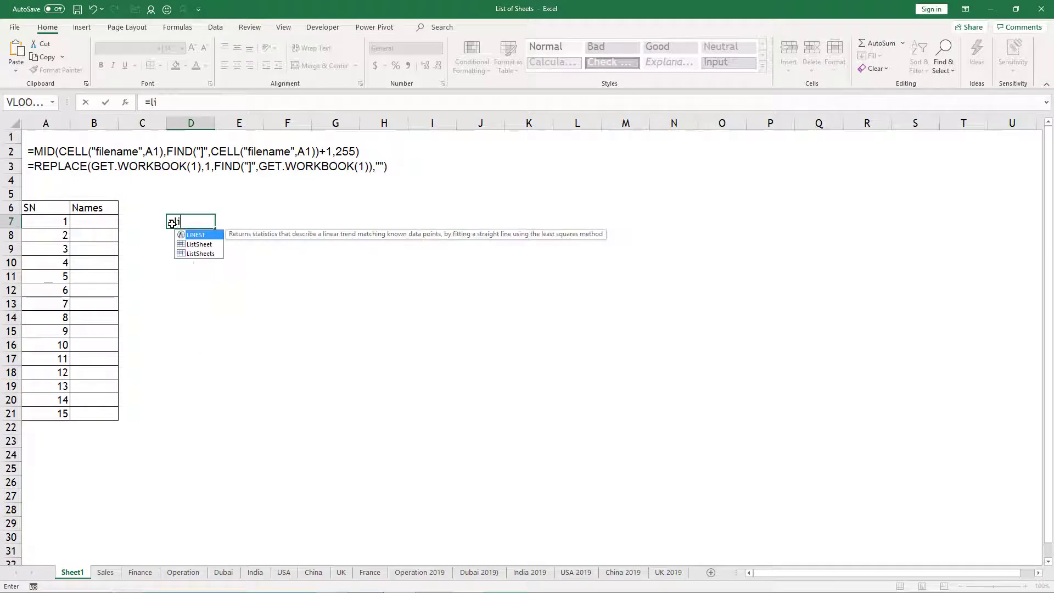
key(Down)
key(Tab)
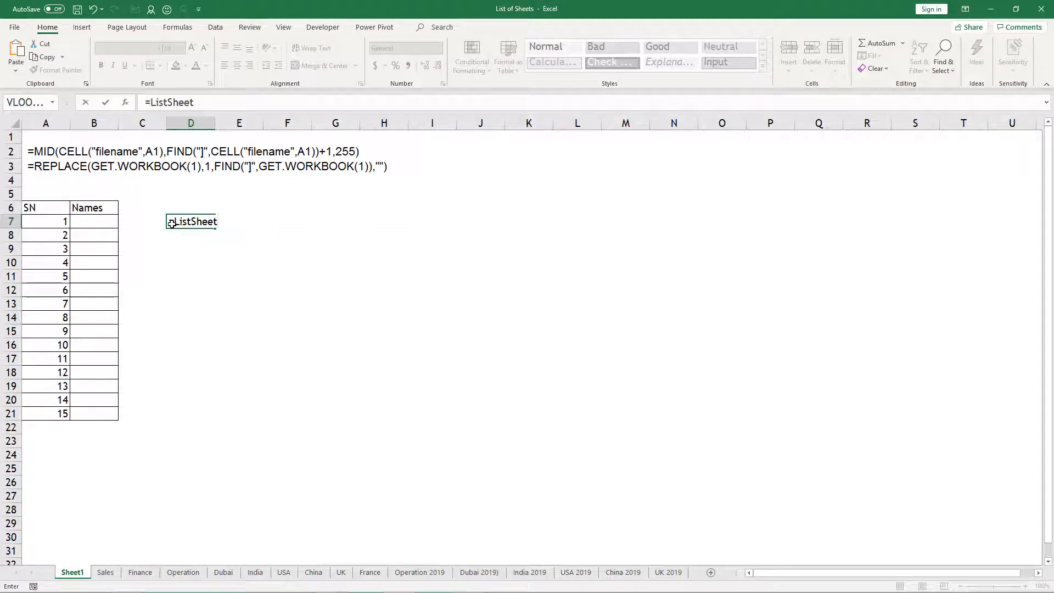
key(Return)
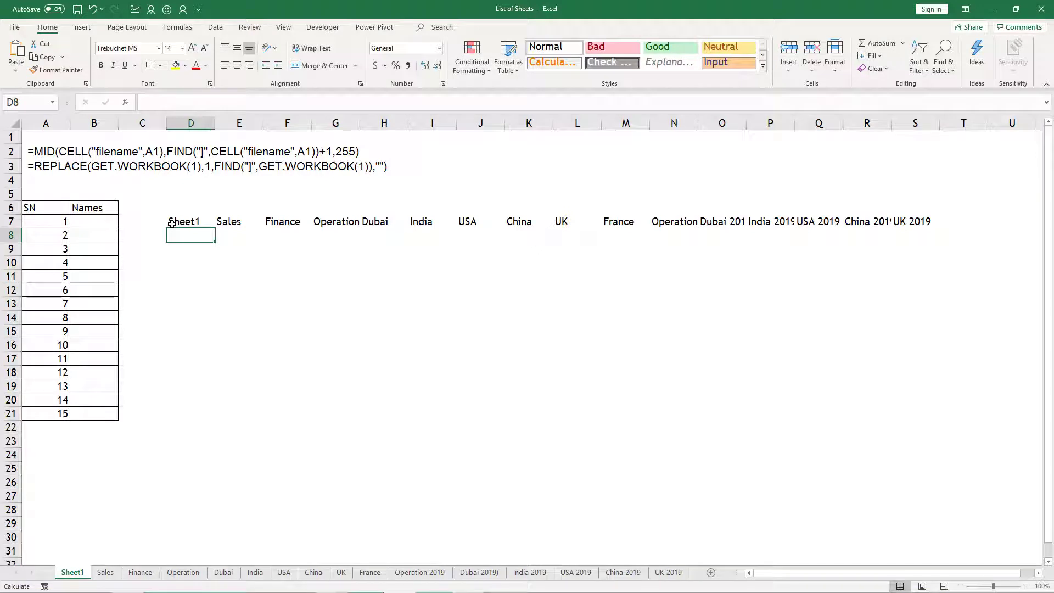
click(172, 223)
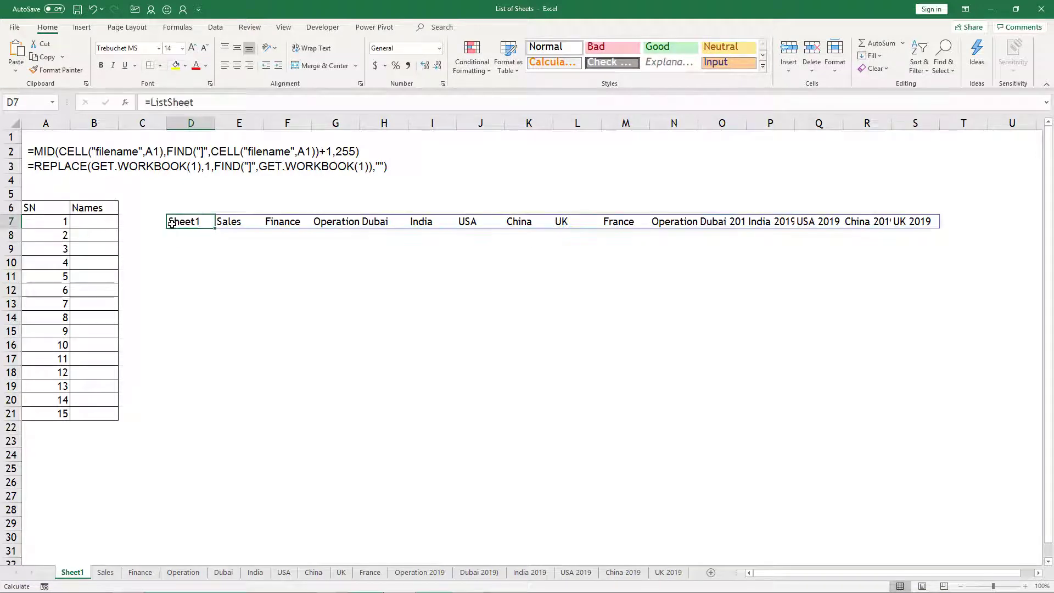
click(145, 104)
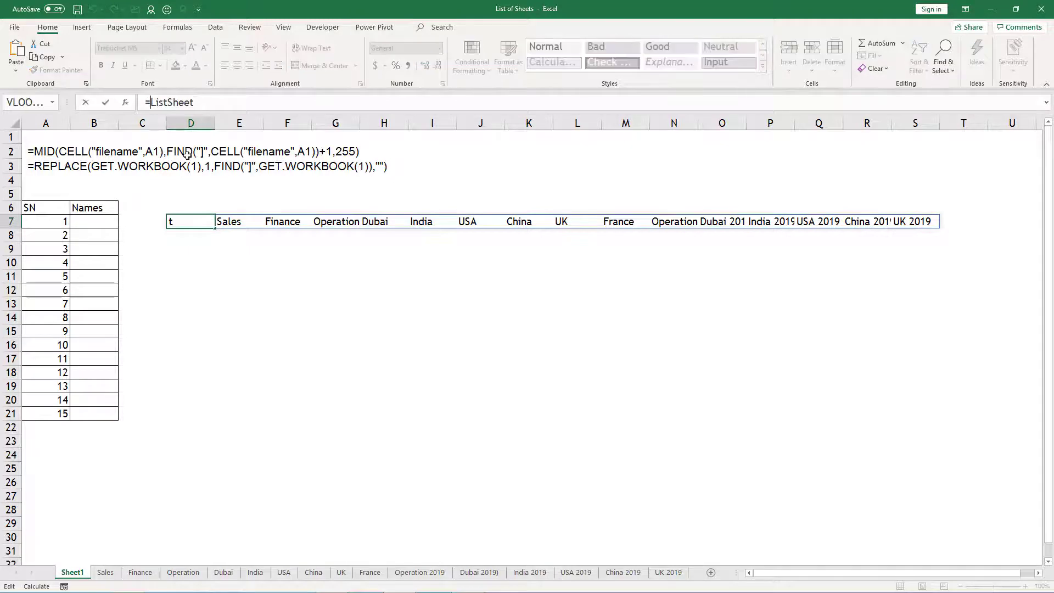
text(TRANSPOSE(ListSheet)
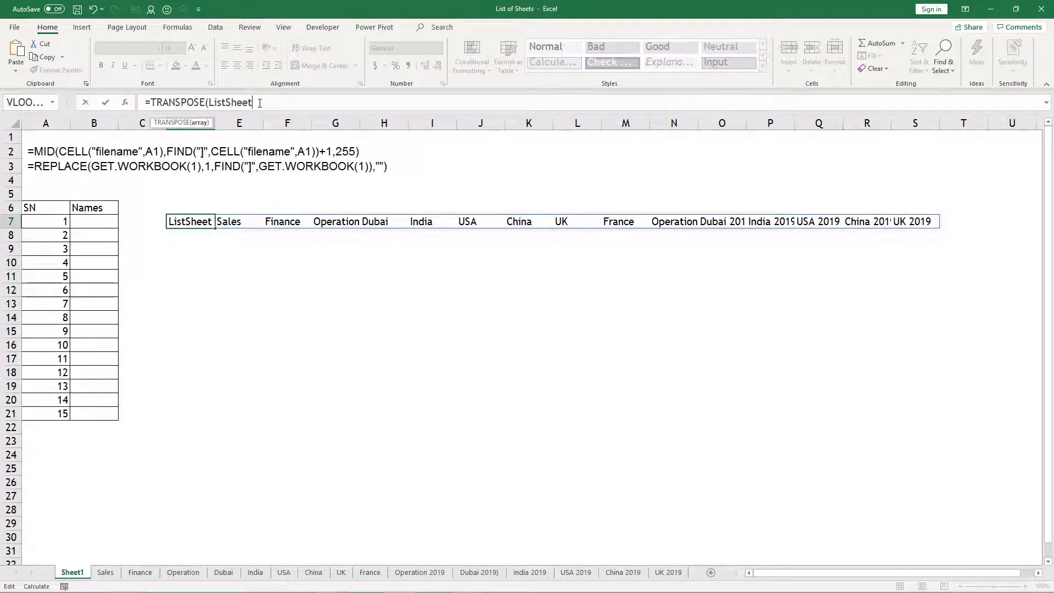
text())
key(Return)
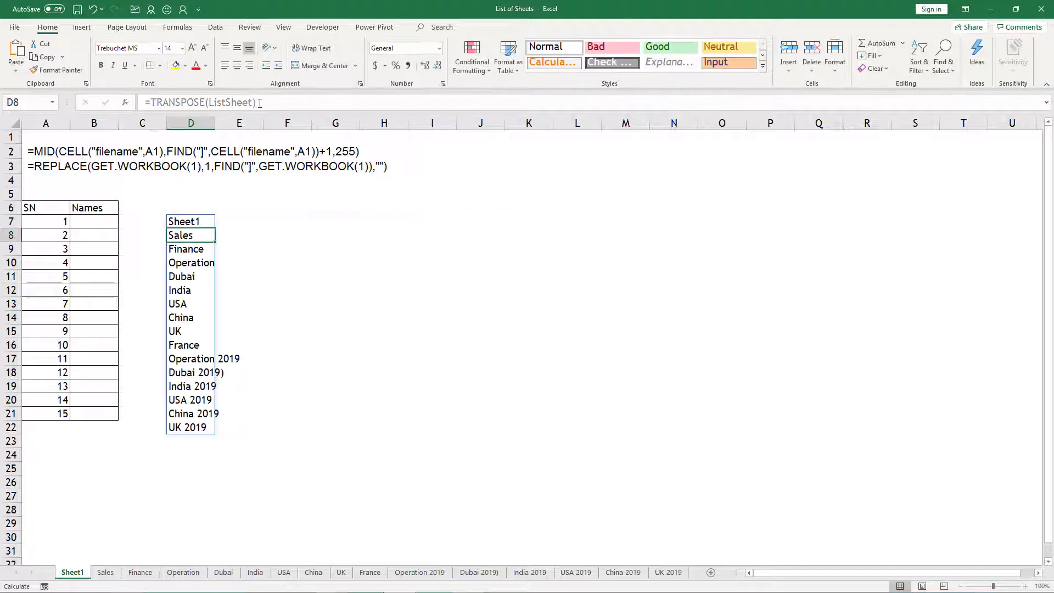
drag(190, 222, 192, 428)
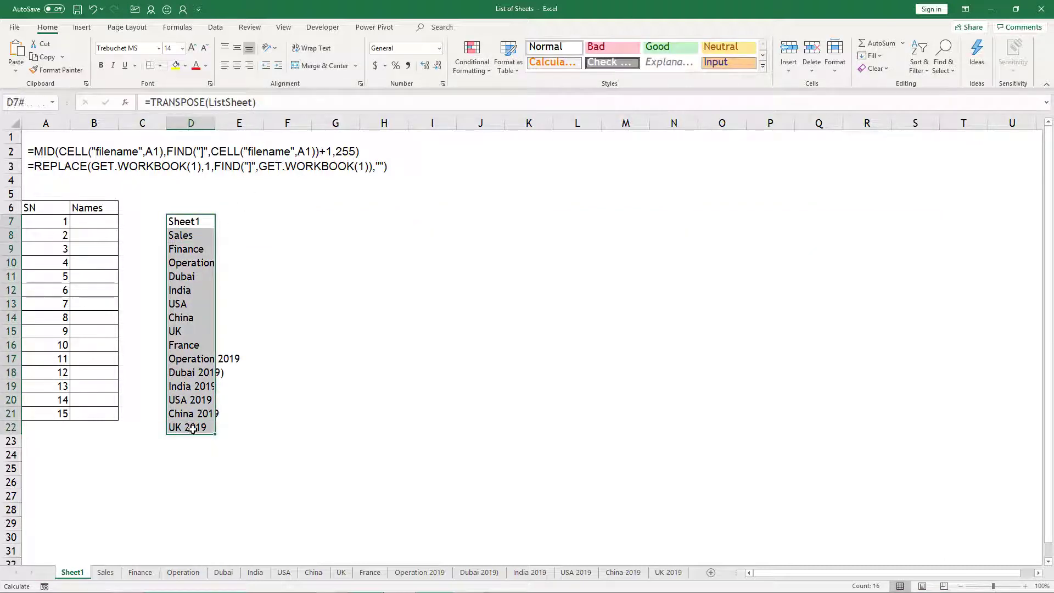
key(Delete)
click(91, 225)
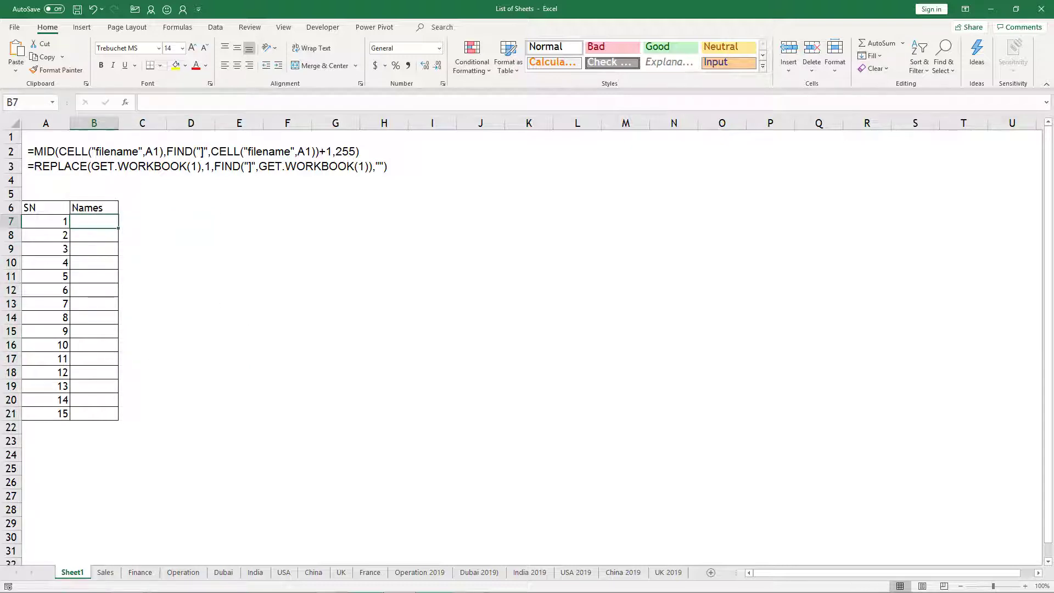
- Enter =INDEX(ListSheet,A7) in B7 so it shows Sheet1
drag(64, 220, 63, 414)
click(92, 225)
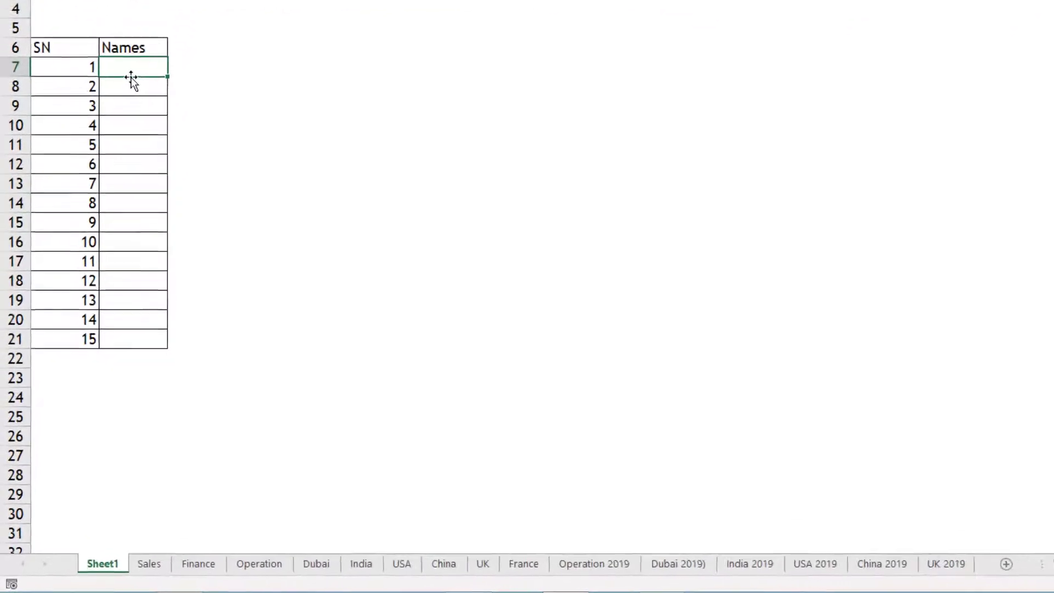
text(=)
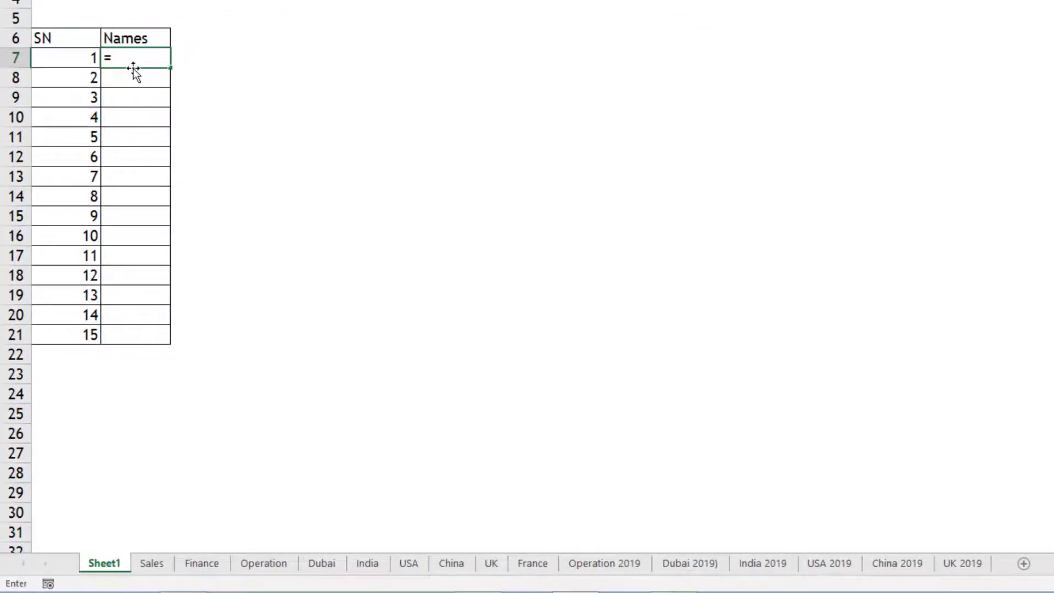
text(in)
key(Tab)
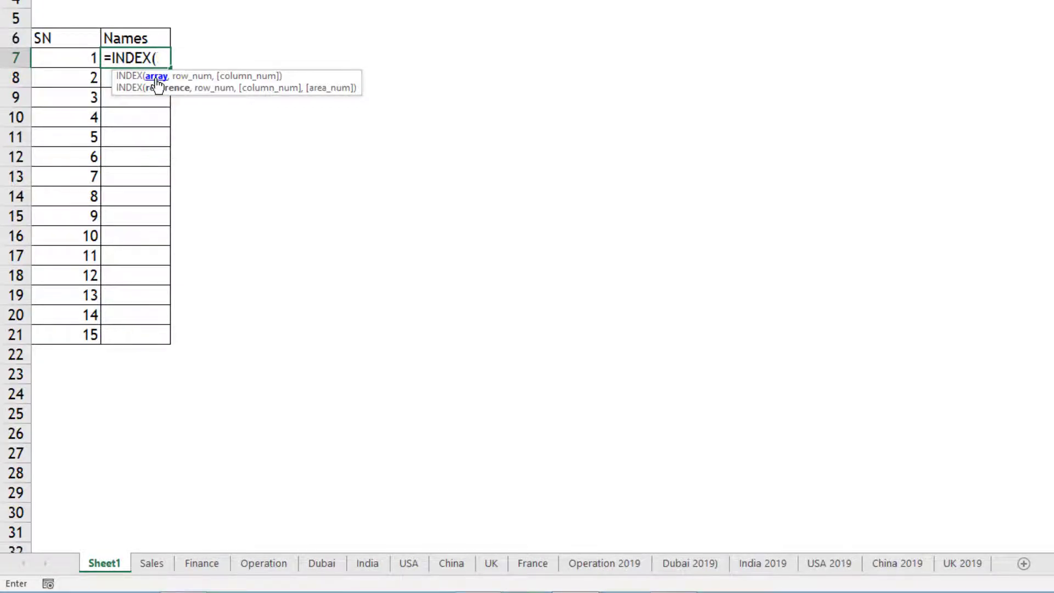
text(li)
key(Down)
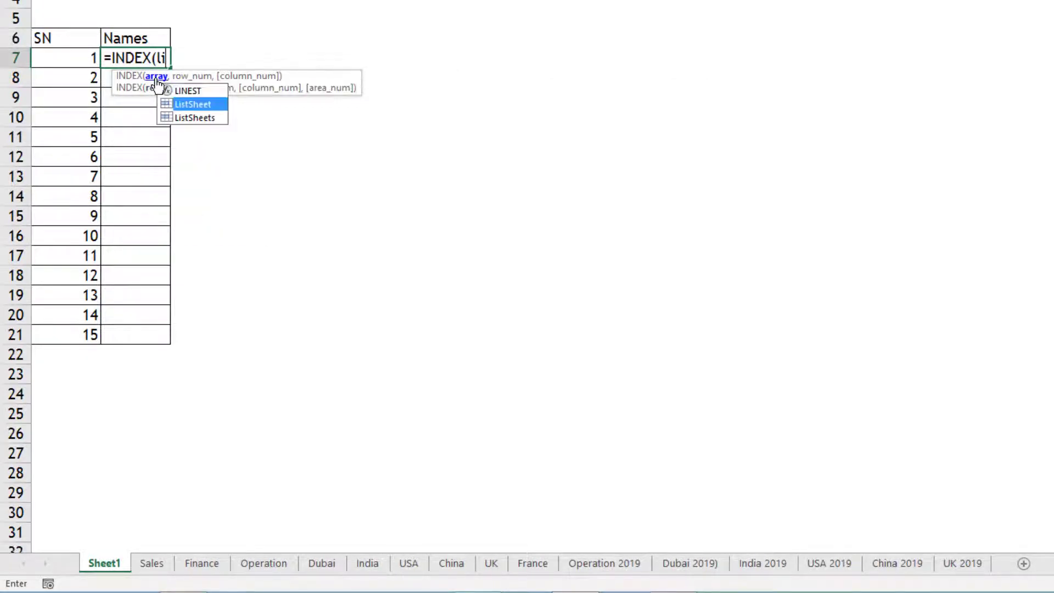
key(Tab)
text(,)
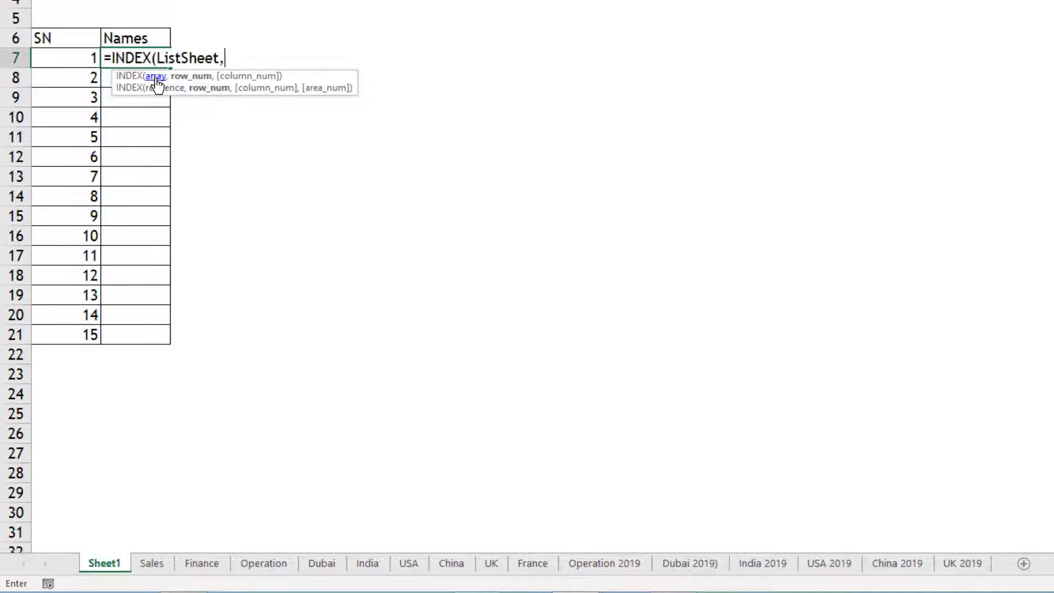
click(91, 58)
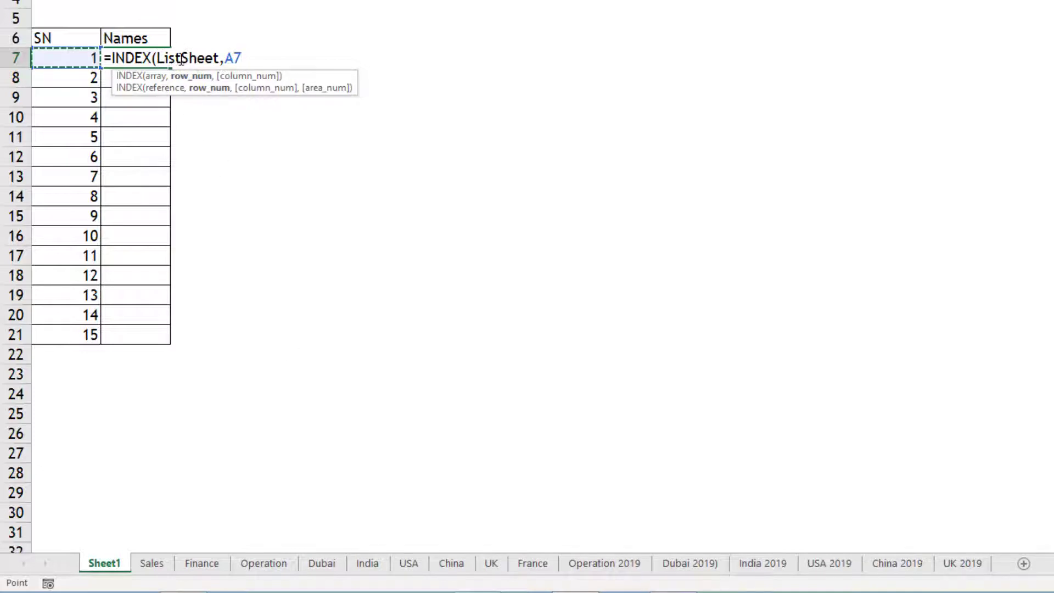
key(Return)
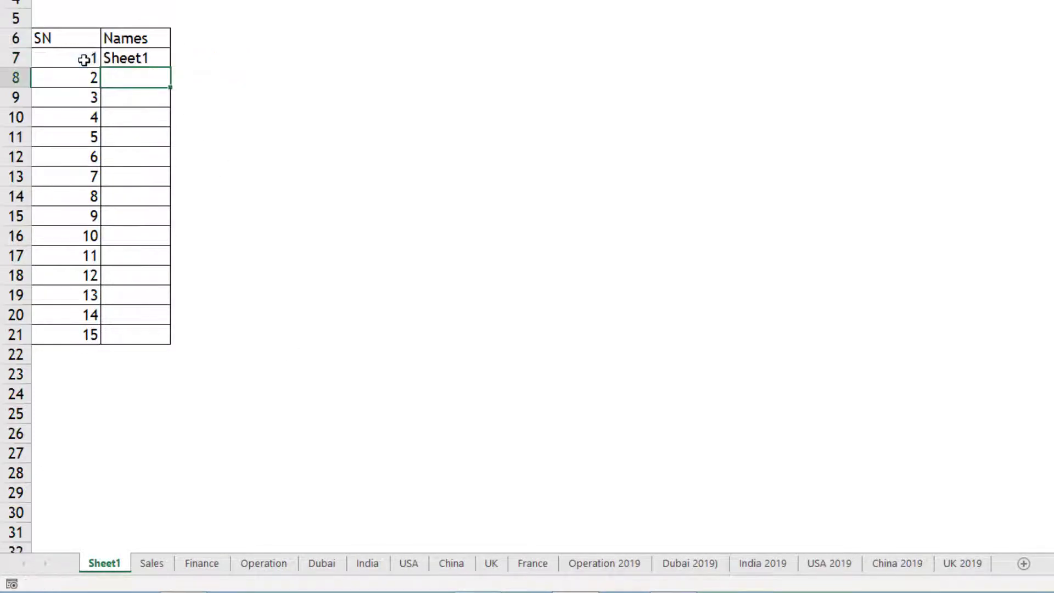
- Fill the INDEX formula down to B22 and widen column B to fit the names
click(163, 66)
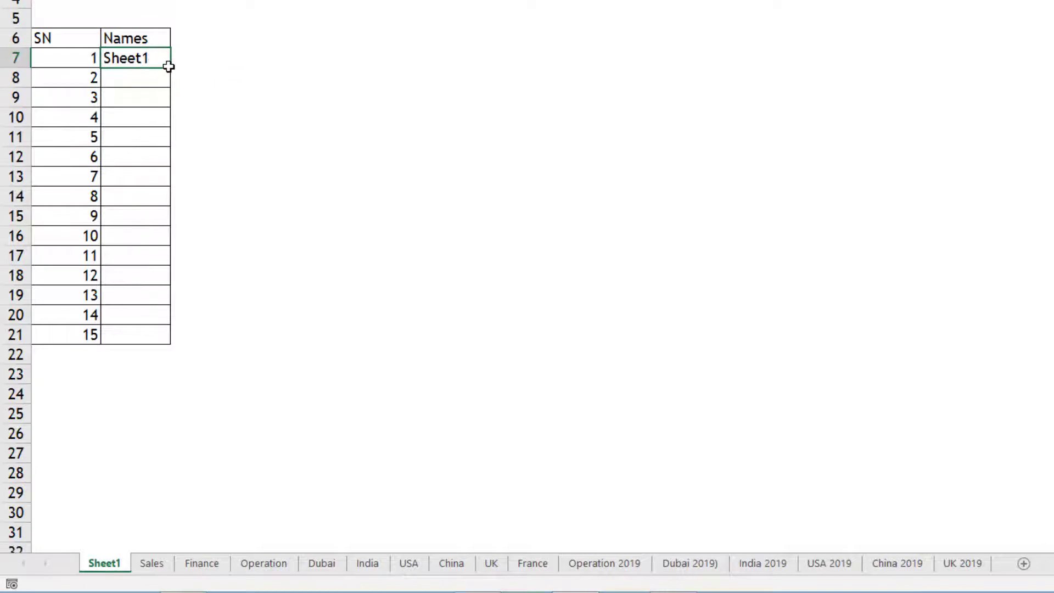
drag(169, 65, 181, 339)
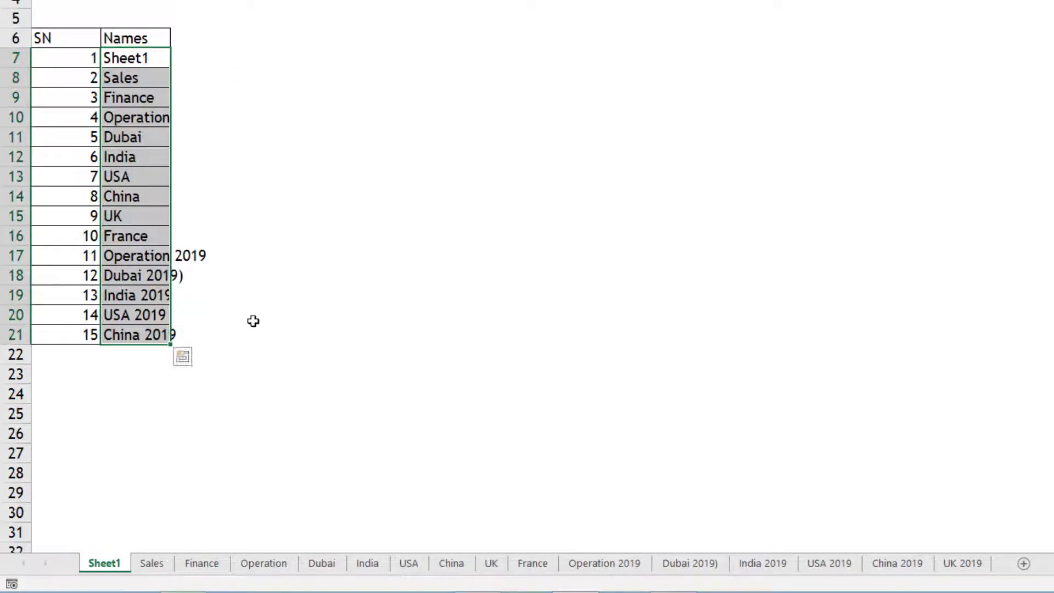
drag(170, 1, 201, 1)
click(158, 336)
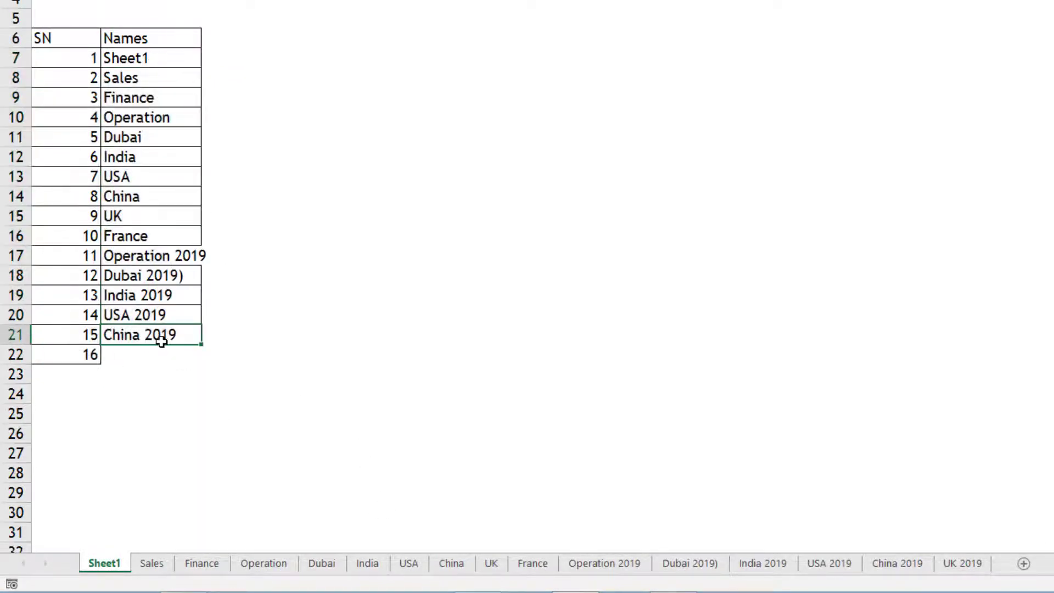
drag(201, 345, 202, 366)
- Rename the France sheet to France 2020
click(121, 418)
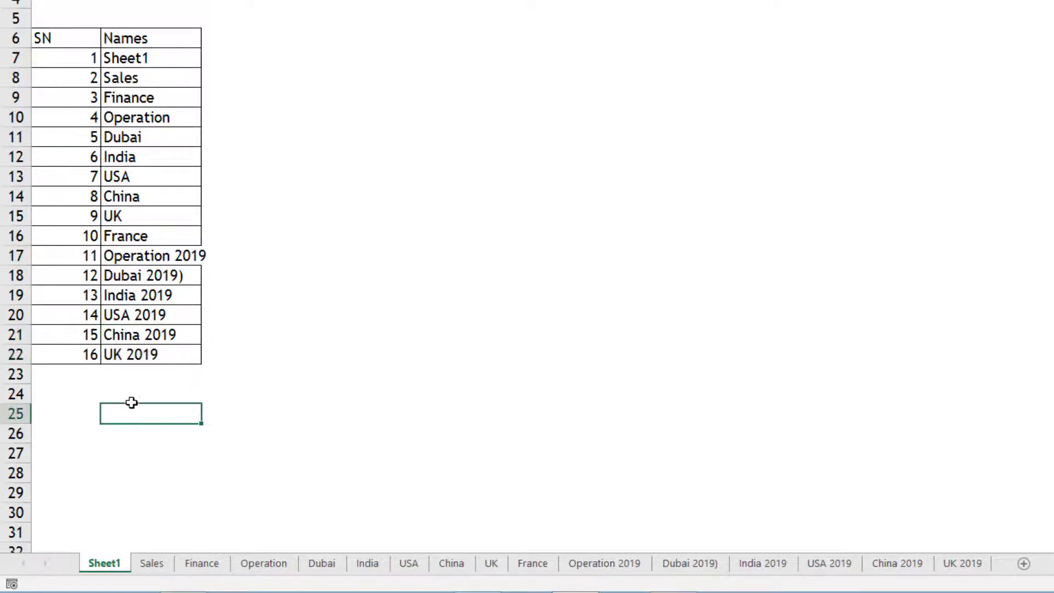
mouse_move(544, 564)
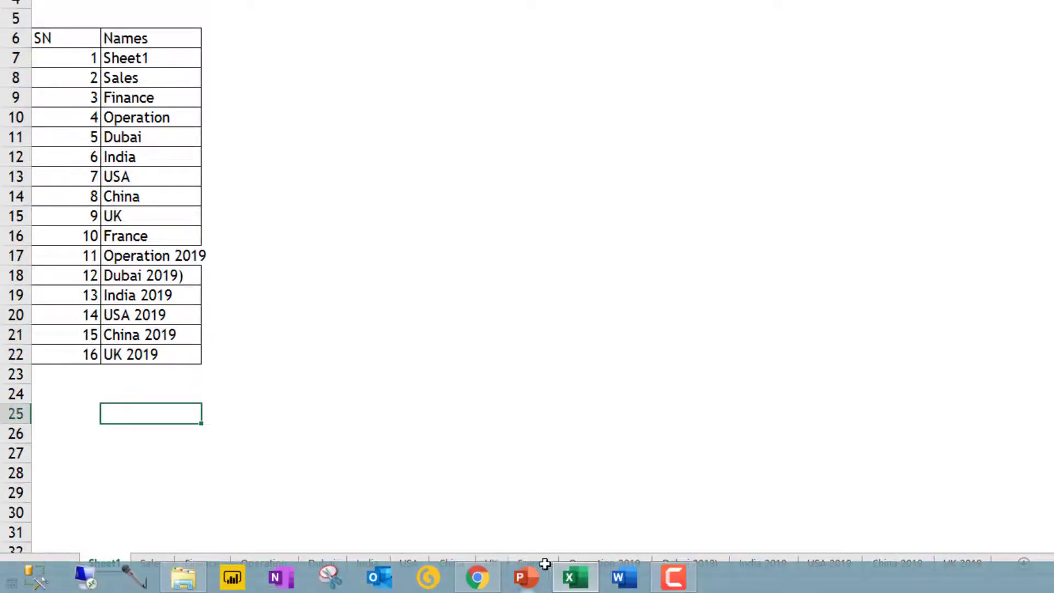
click(505, 473)
click(536, 560)
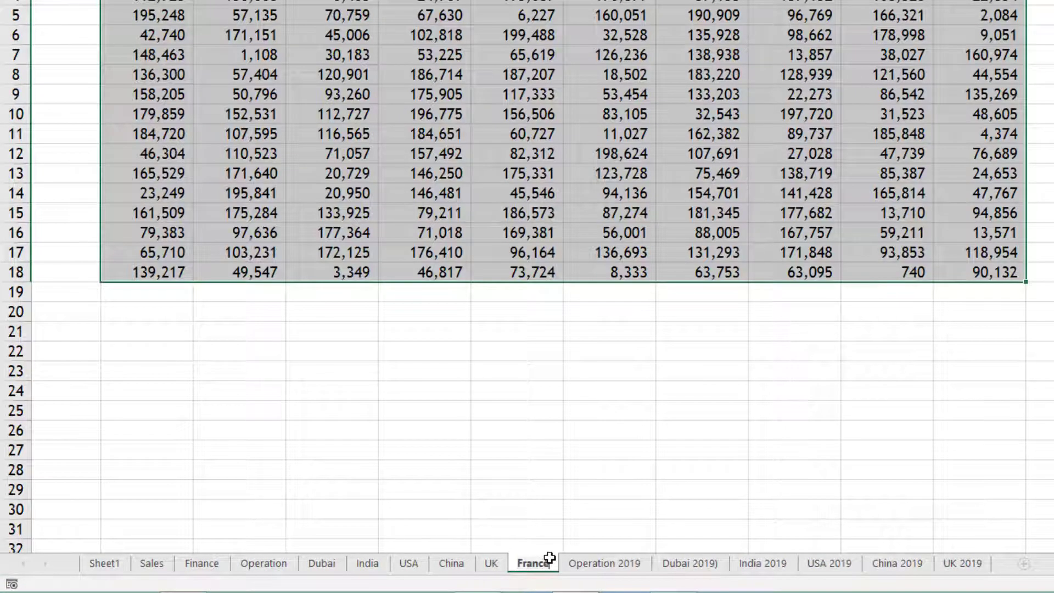
text(2020)
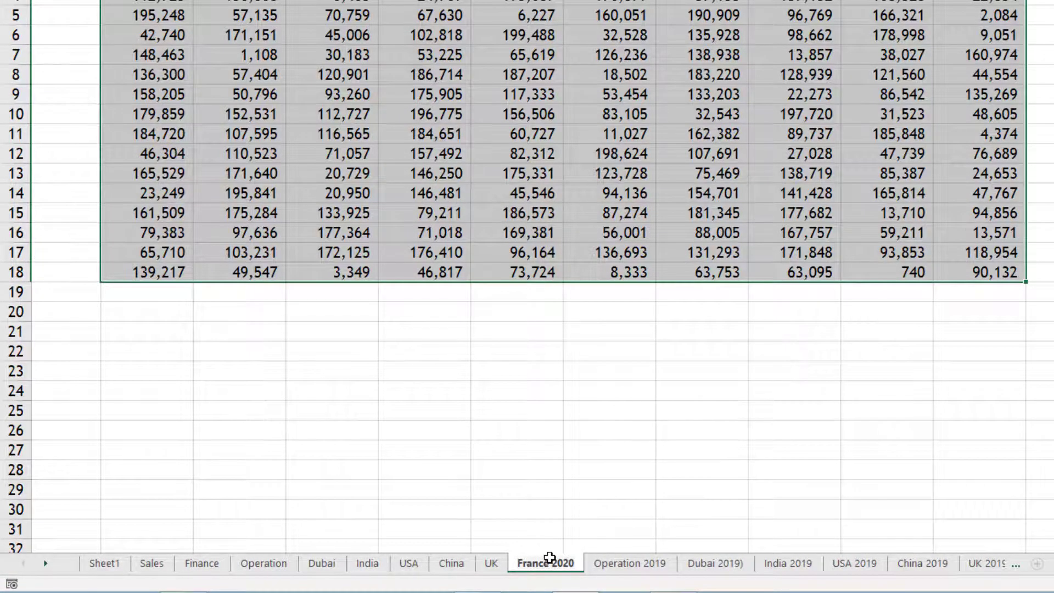
key(Return)
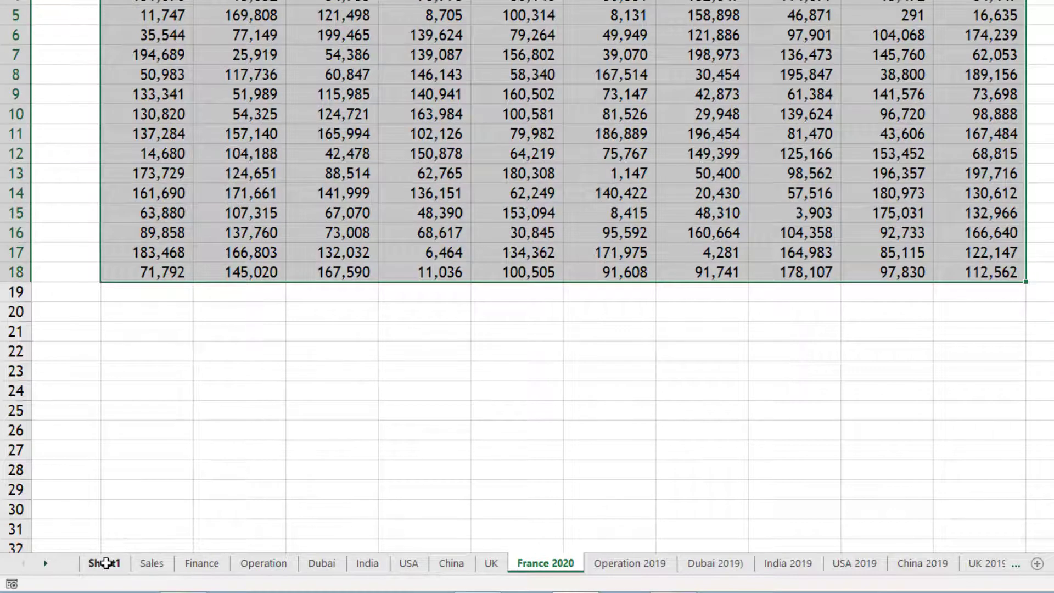
- Refill the names formula from B7 to B22 so B16 reads France 2020
click(105, 563)
click(185, 245)
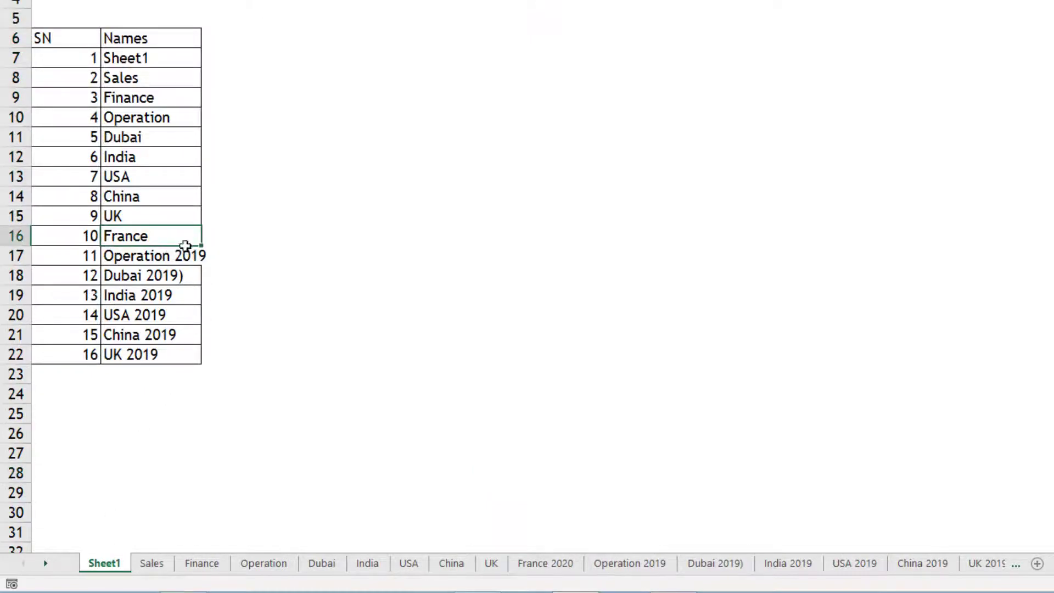
click(192, 64)
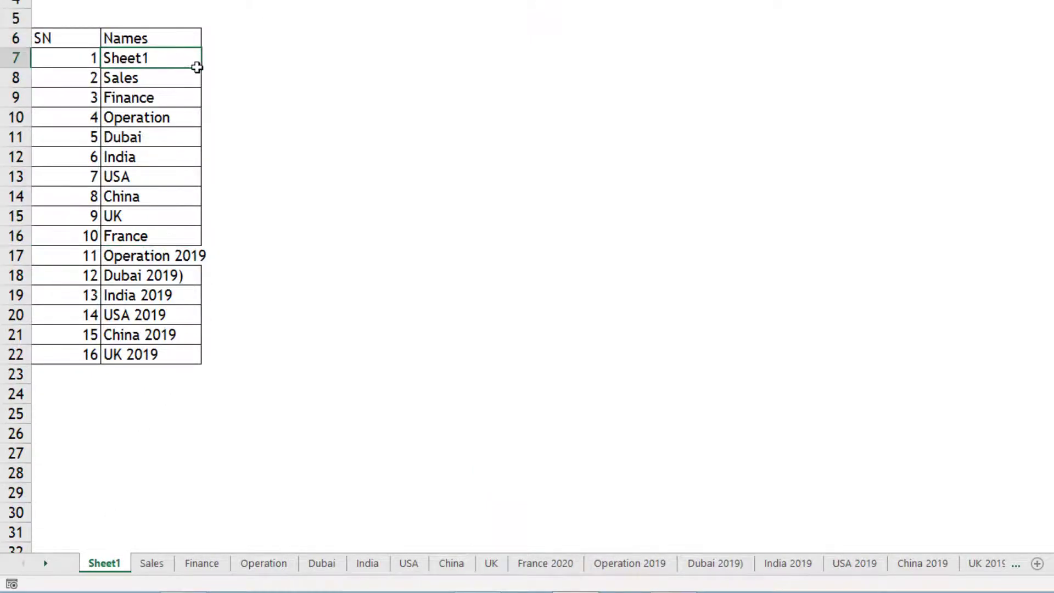
double_click(199, 69)
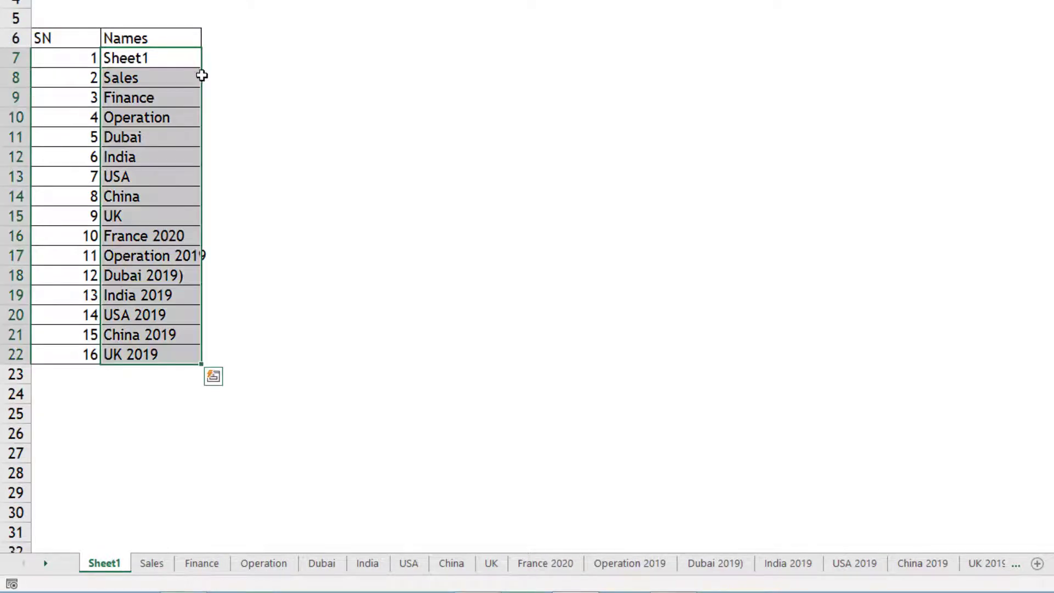
click(162, 234)
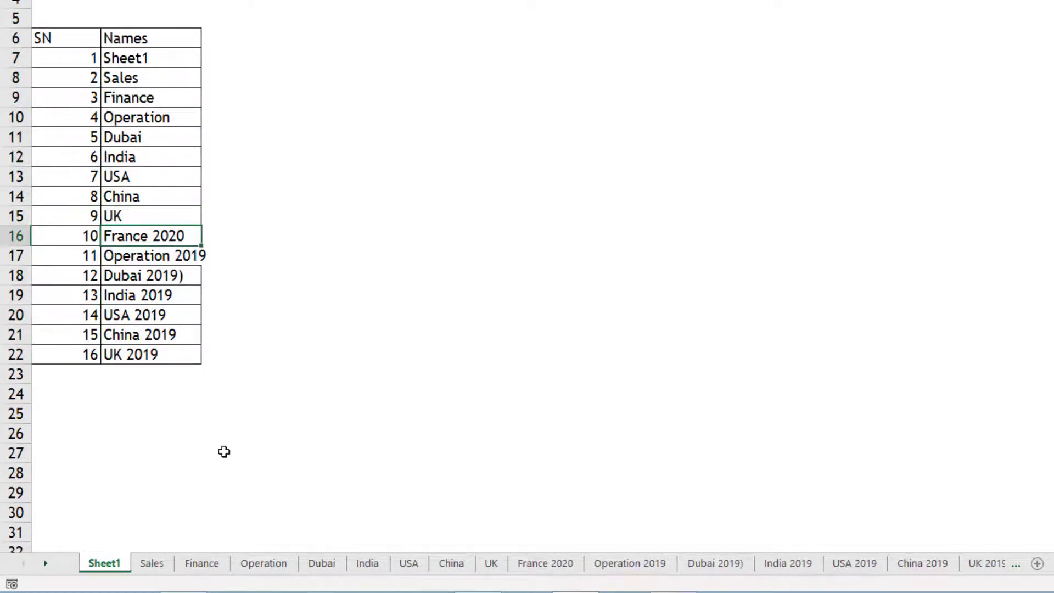
drag(153, 55, 167, 353)
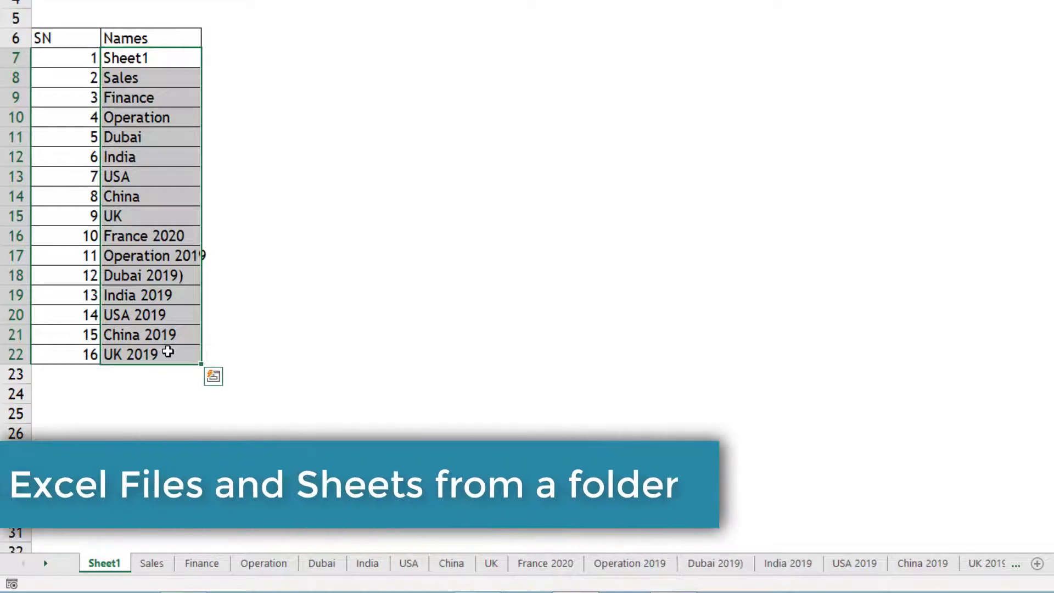
- Open the File 1 workbook from the Files folder
click(254, 96)
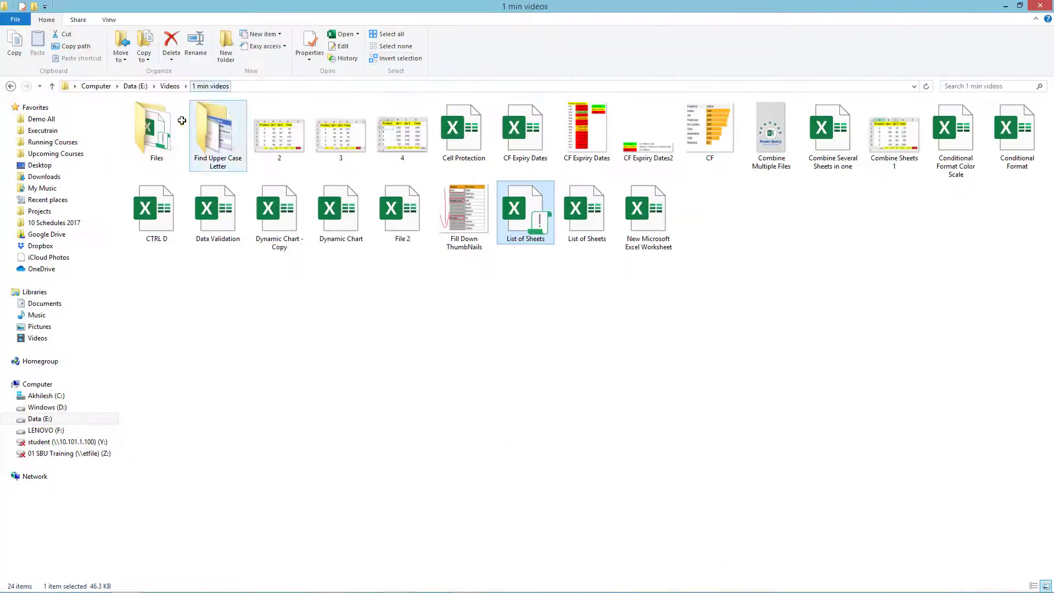
double_click(182, 121)
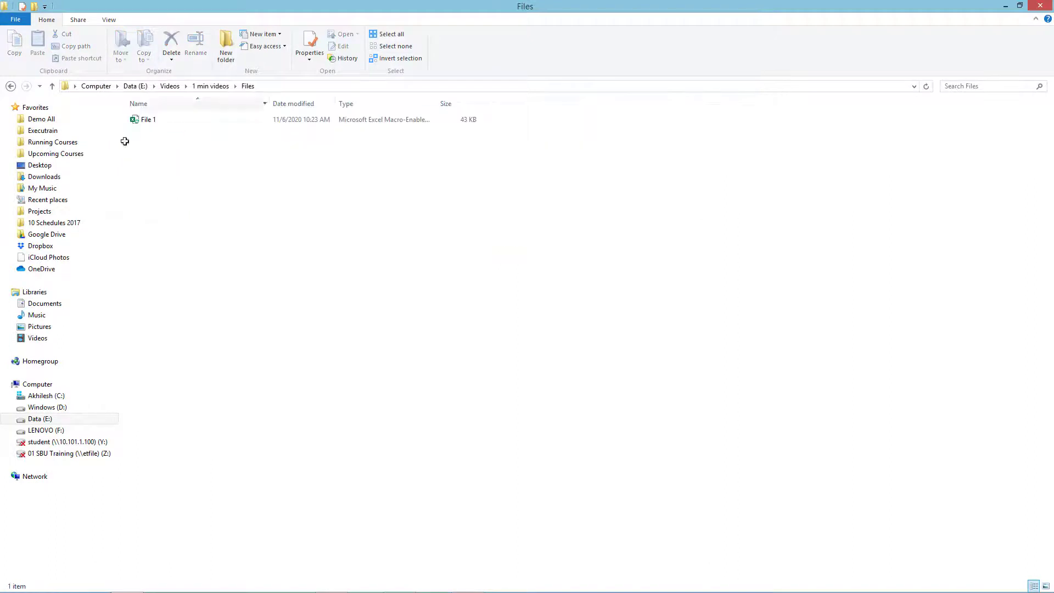
click(165, 120)
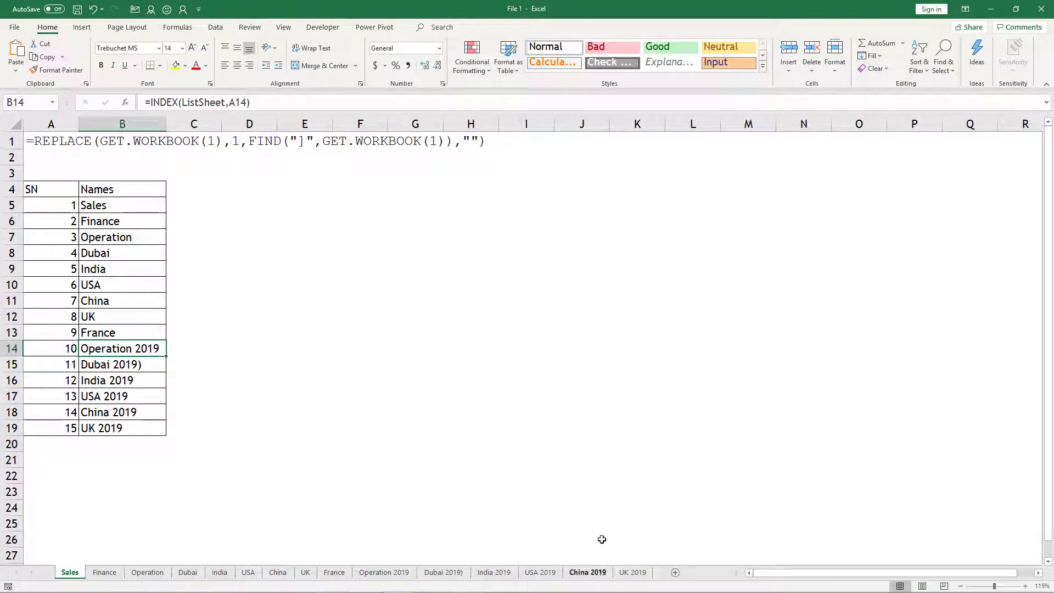
- Close File 1 and return to List of Sheets, showing its Data tab
click(1041, 9)
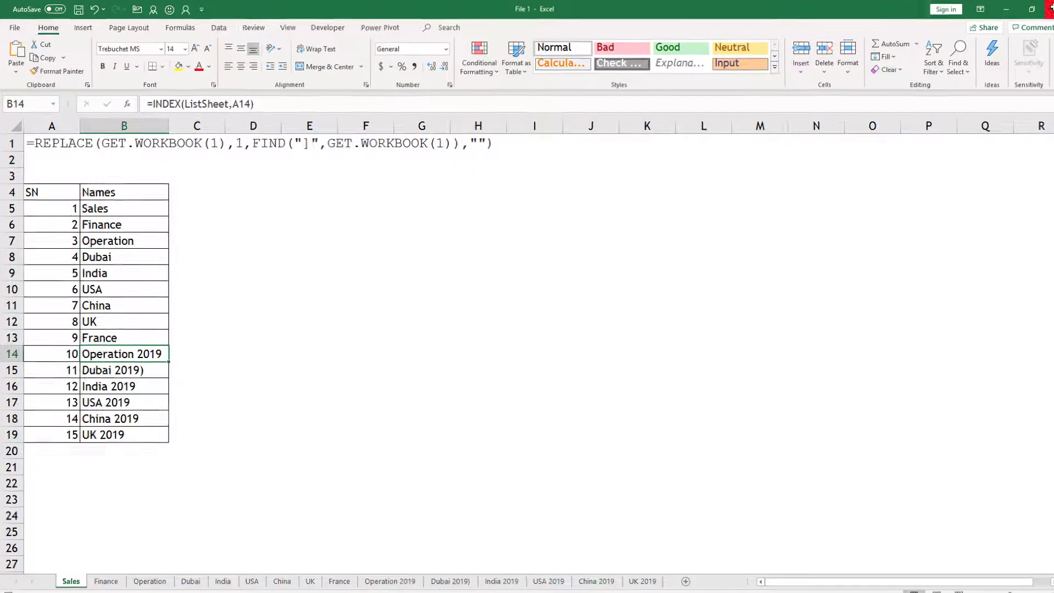
click(405, 361)
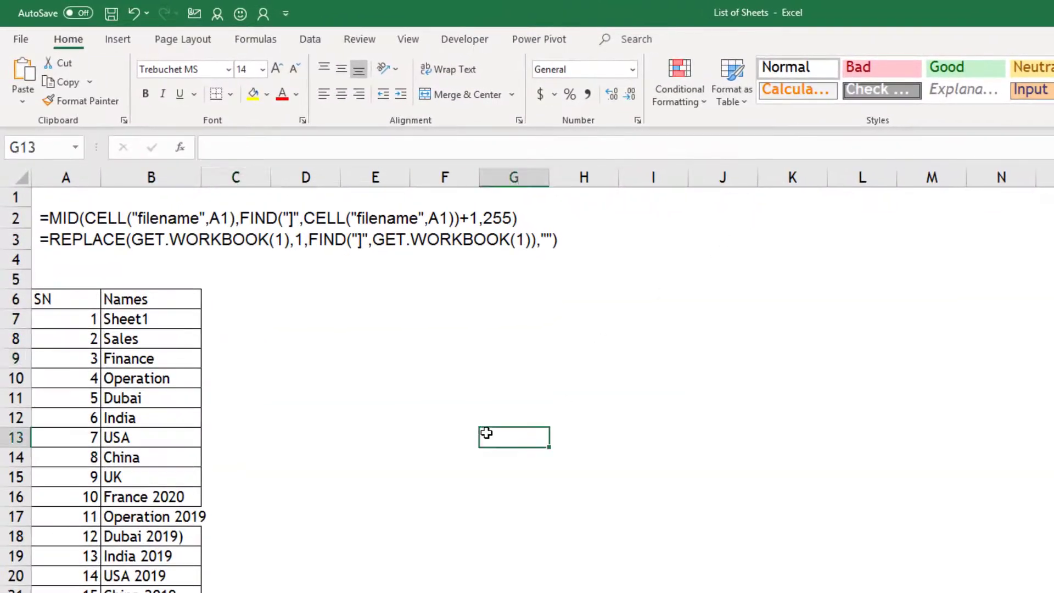
drag(486, 433, 486, 417)
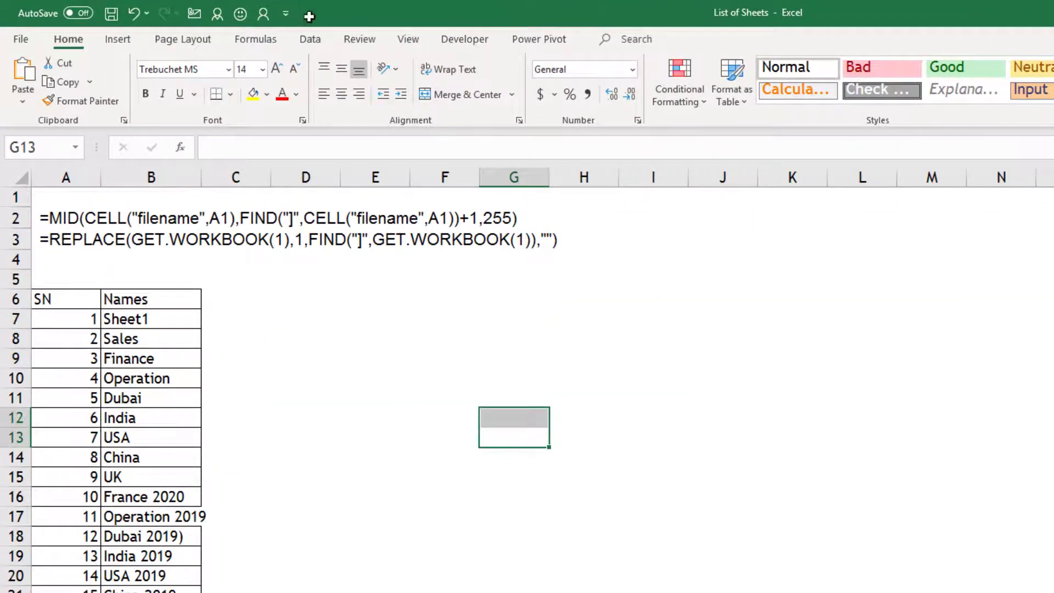
click(310, 39)
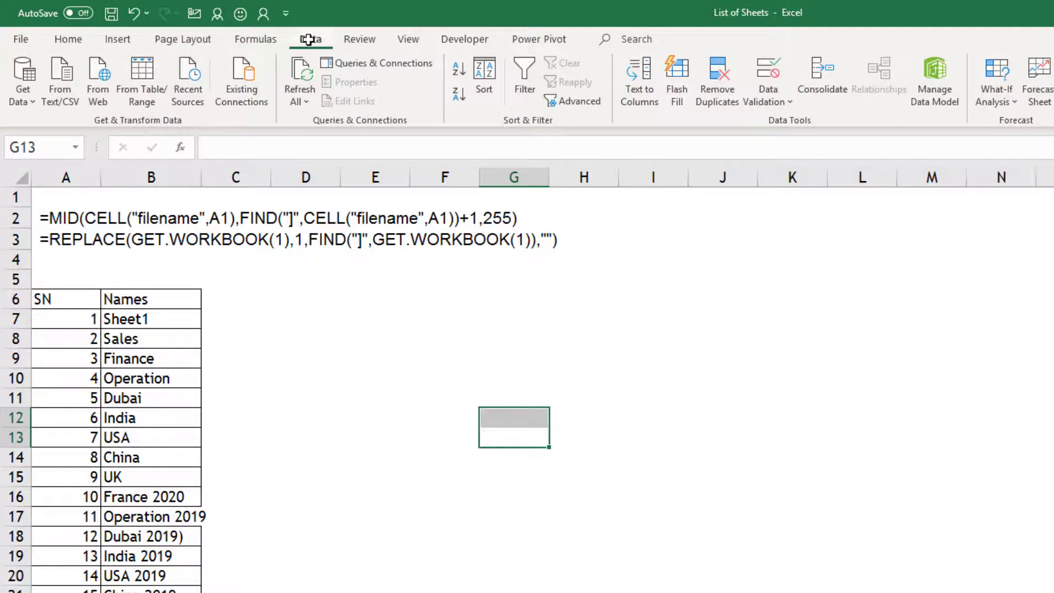
- Begin a Get Data import using From File > From Folder
click(31, 102)
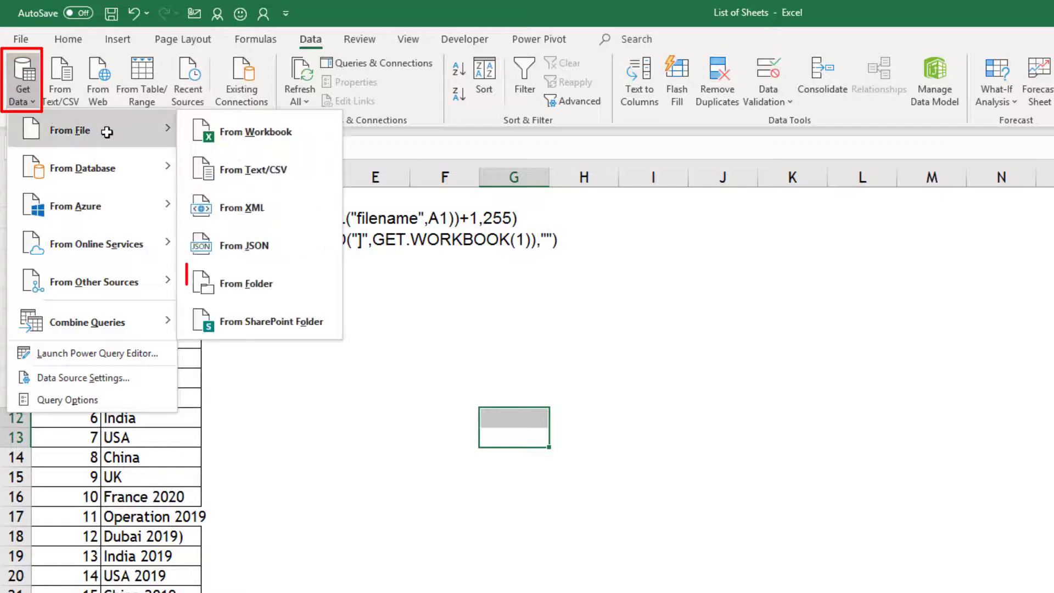
mouse_move(125, 132)
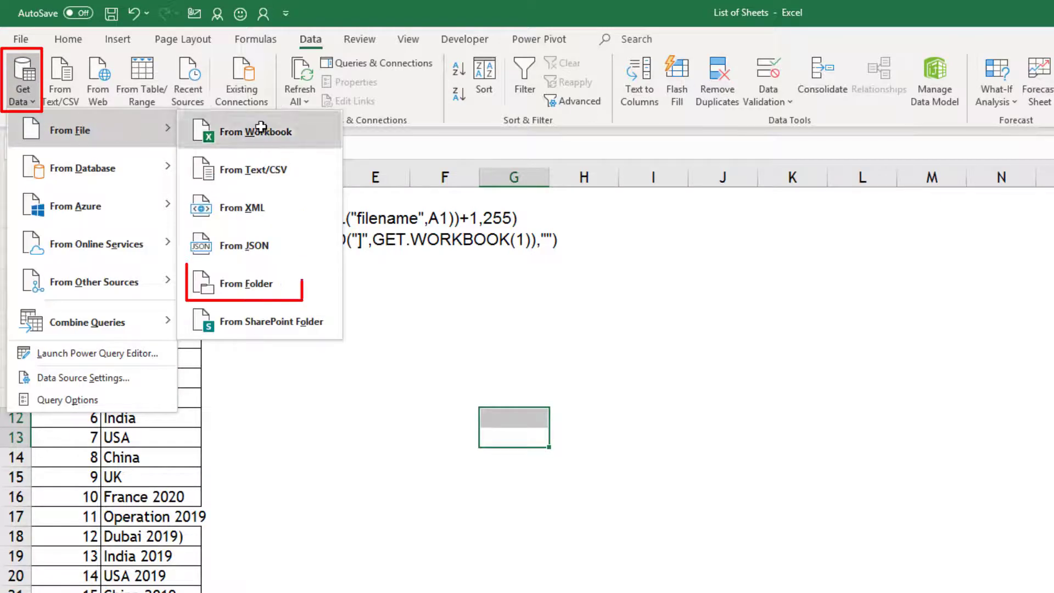
click(259, 283)
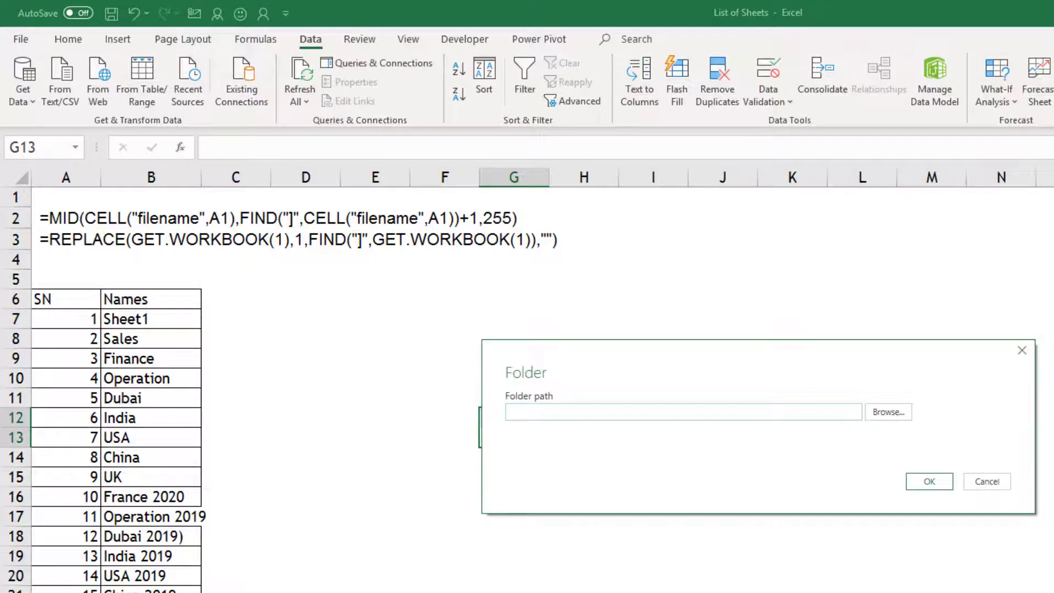
- Paste the E:\Videos\1 min videos\Files path as the folder path and transform the data
key(alt+Tab)
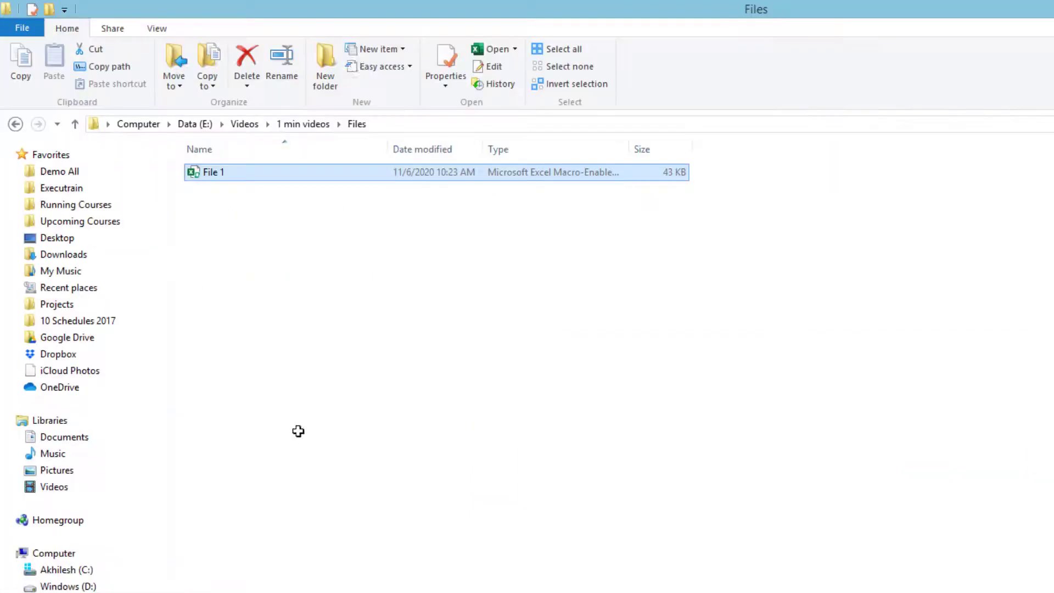
click(393, 126)
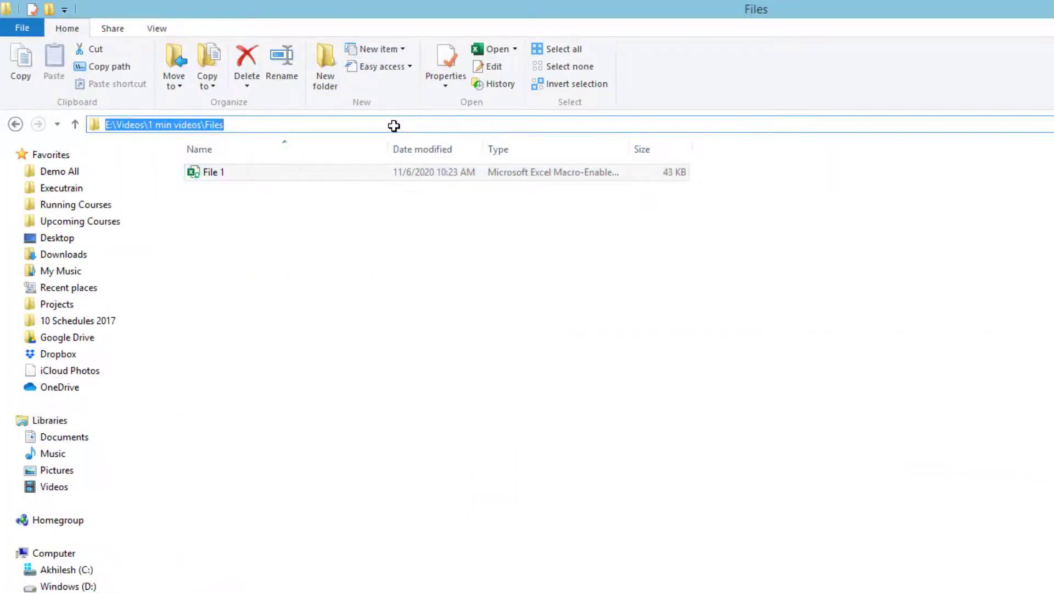
key(alt+Tab)
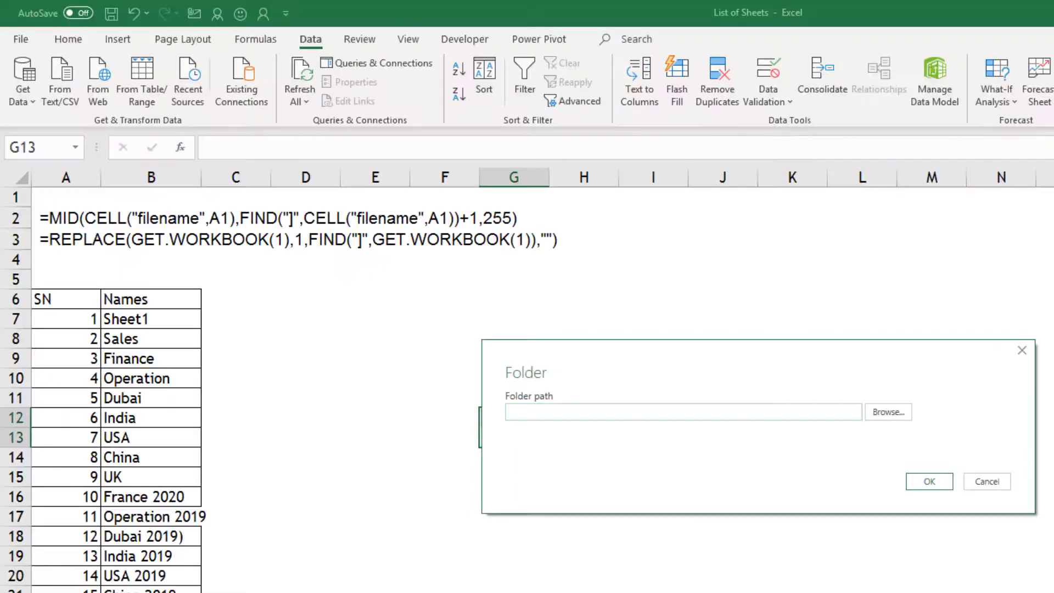
text(E:\Videos\1 min videos\Files)
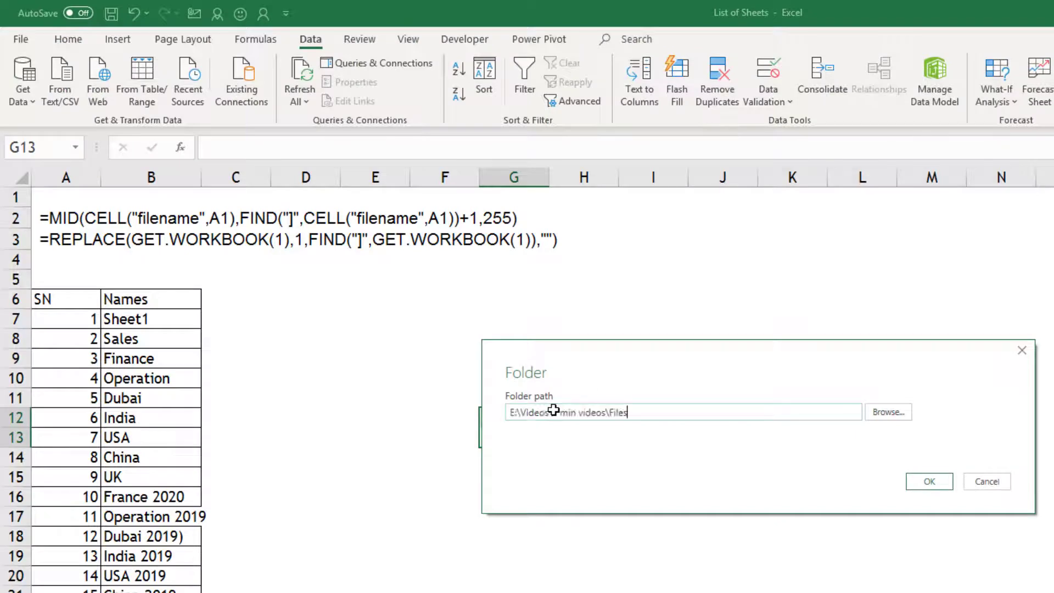
click(903, 475)
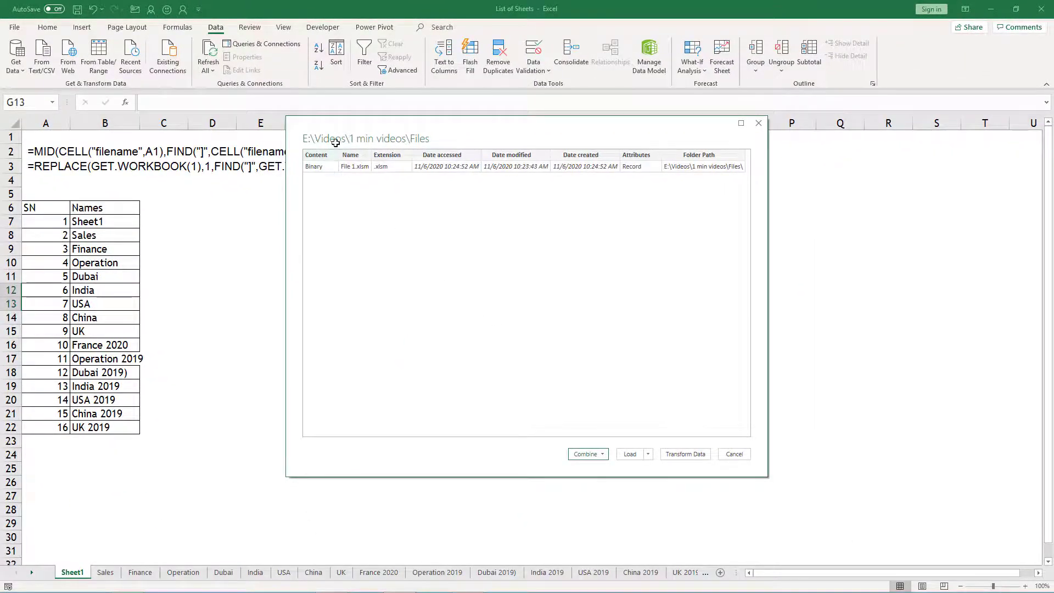
click(673, 452)
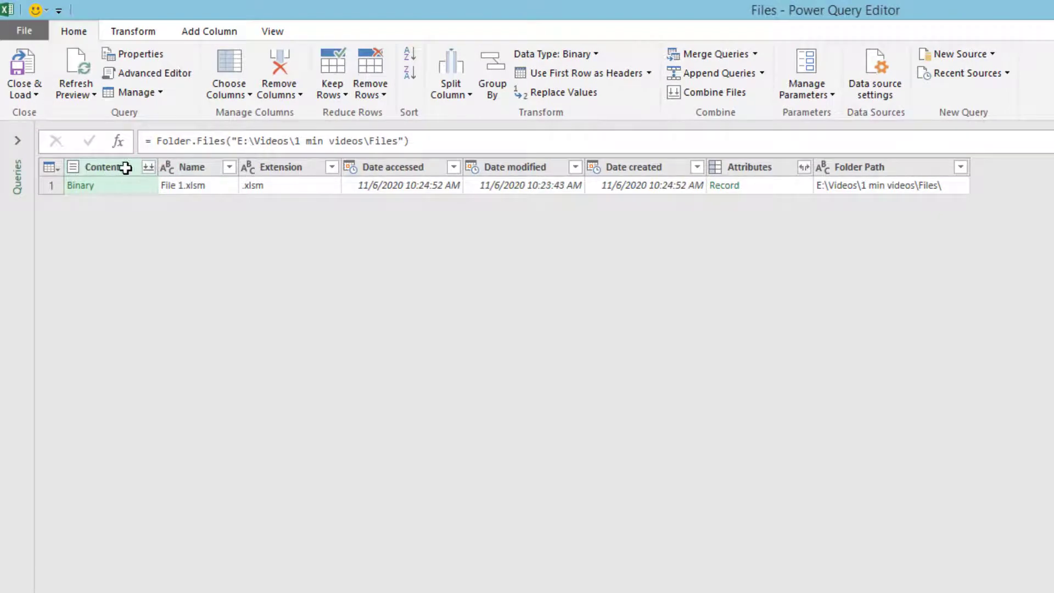
- Keep just the Content and Name columns with Remove Other Columns
click(118, 167)
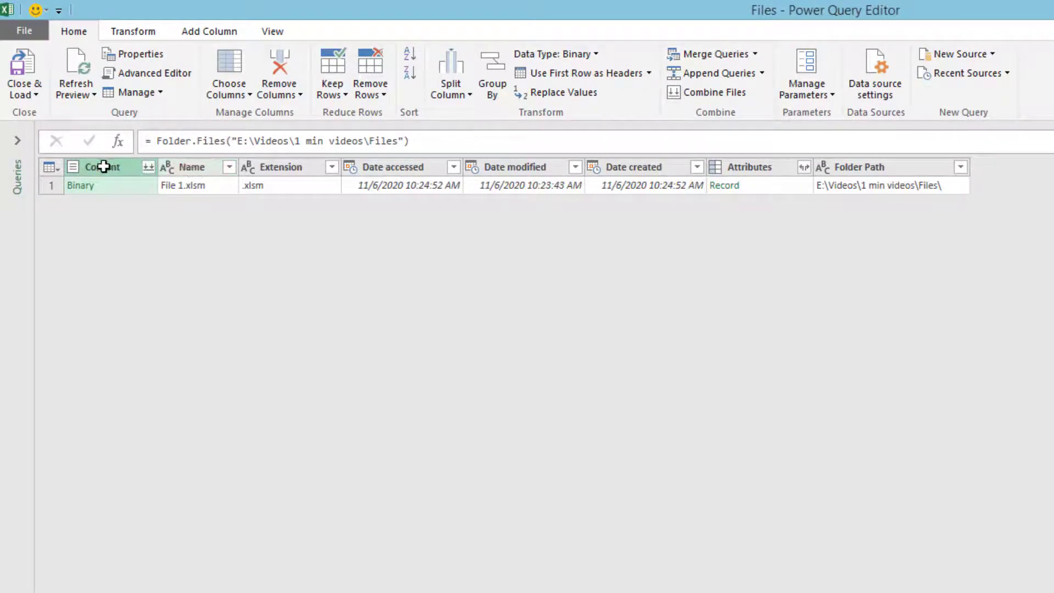
ctrl+click(191, 164)
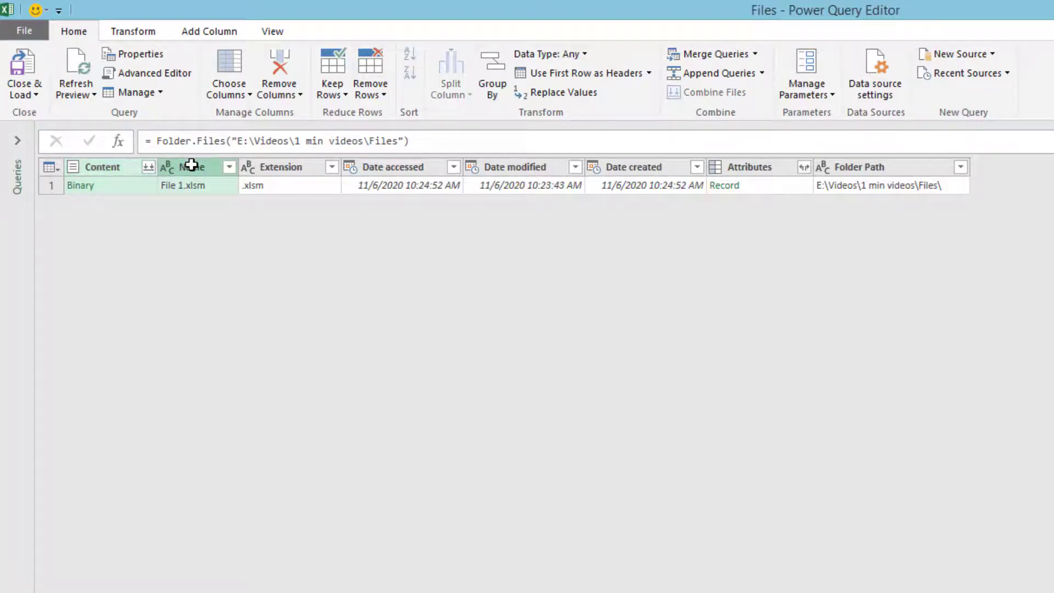
right_click(191, 164)
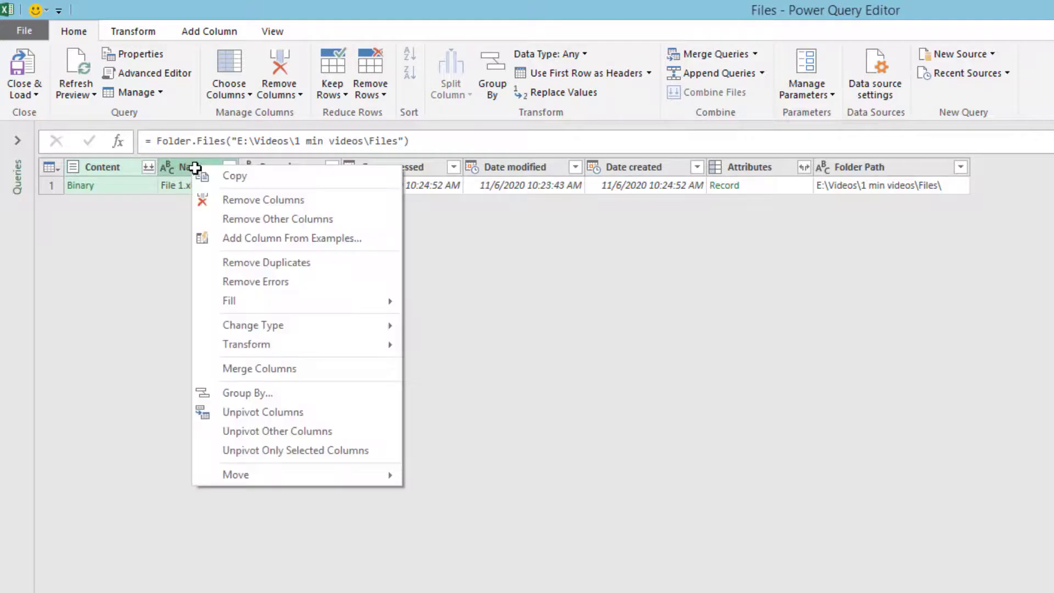
click(256, 217)
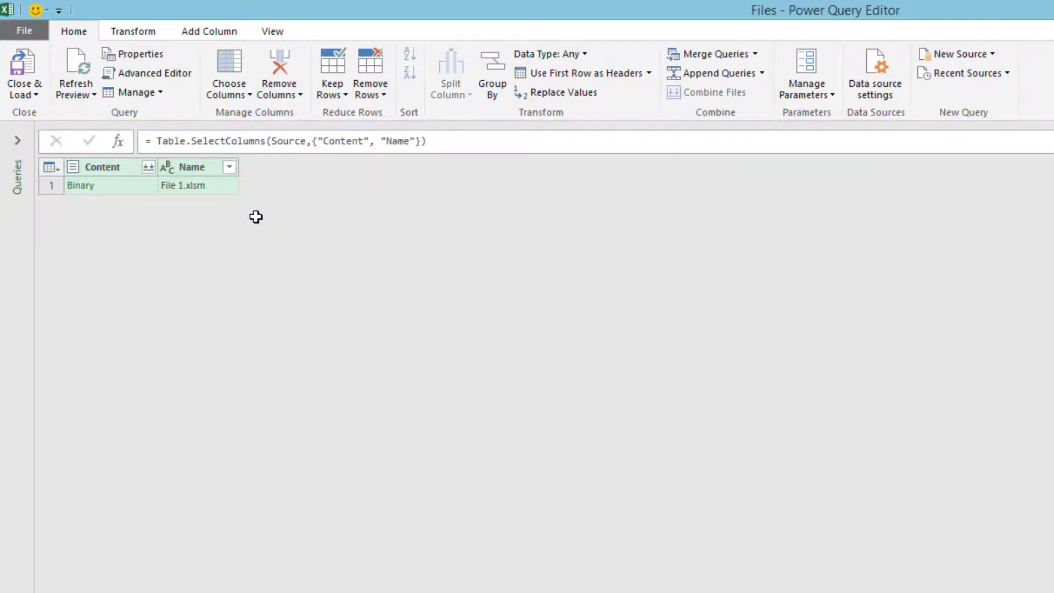
click(209, 31)
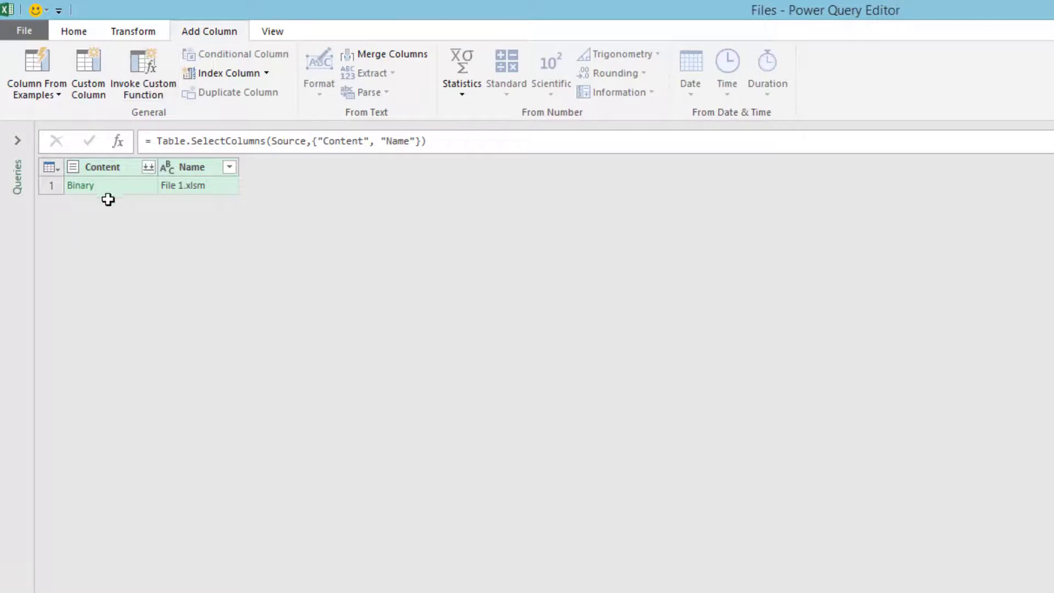
- Add a Custom column with the formula =Excel.Workbook([Content])
click(88, 65)
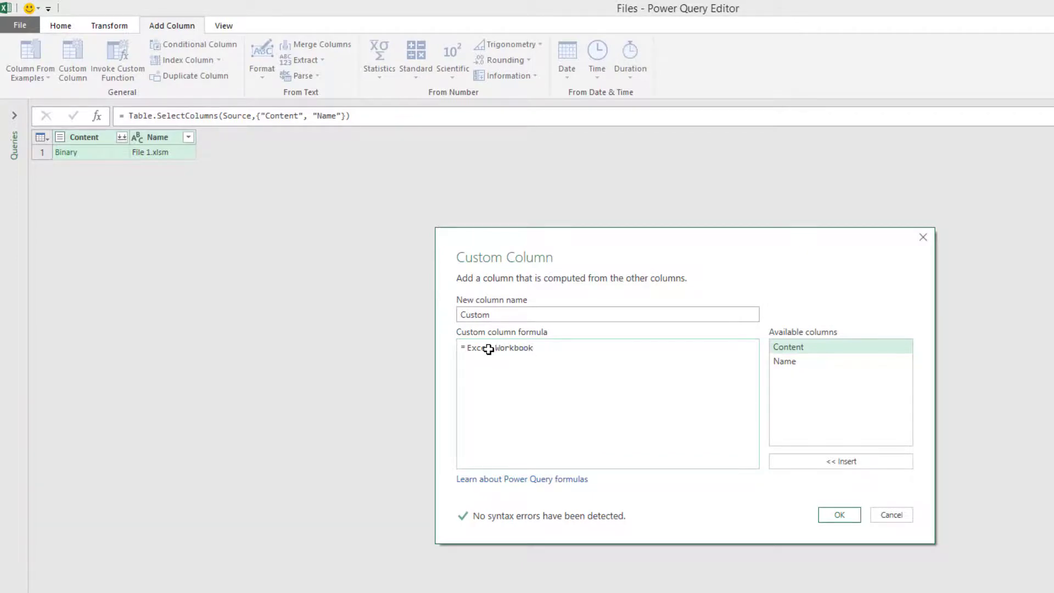
double_click(796, 348)
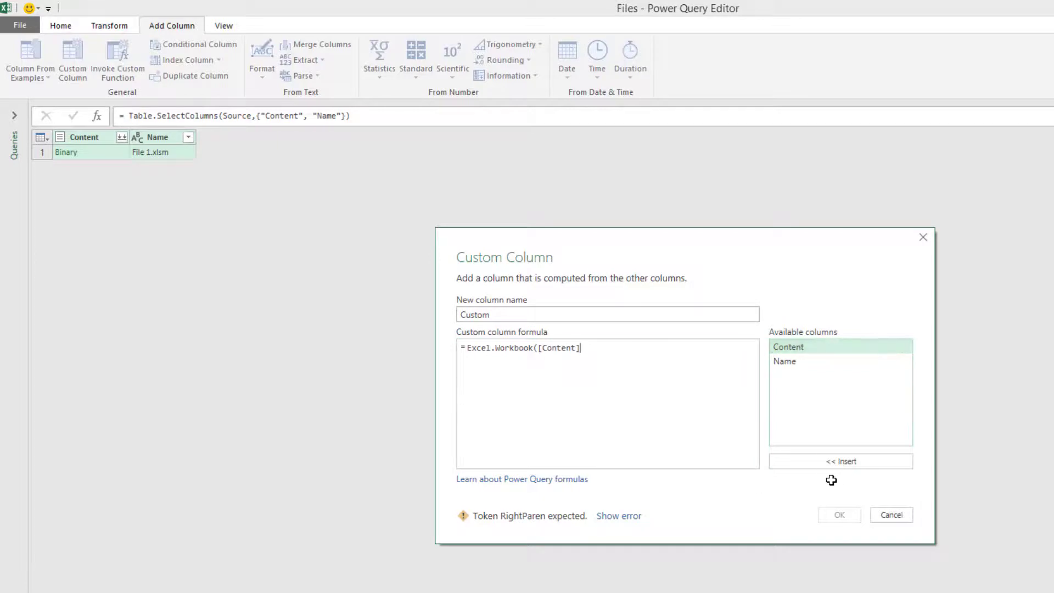
text())
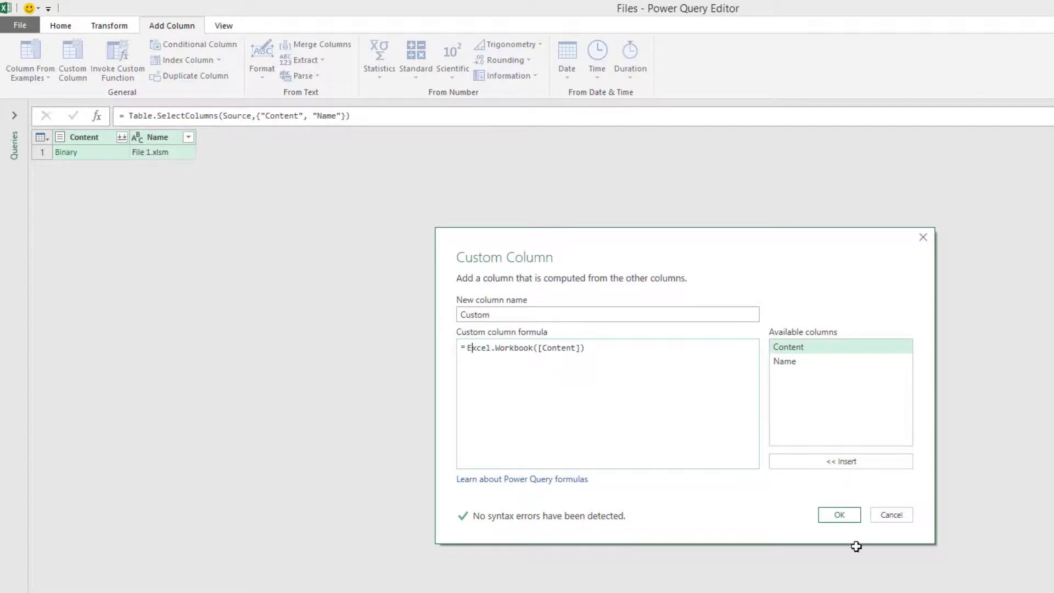
click(839, 514)
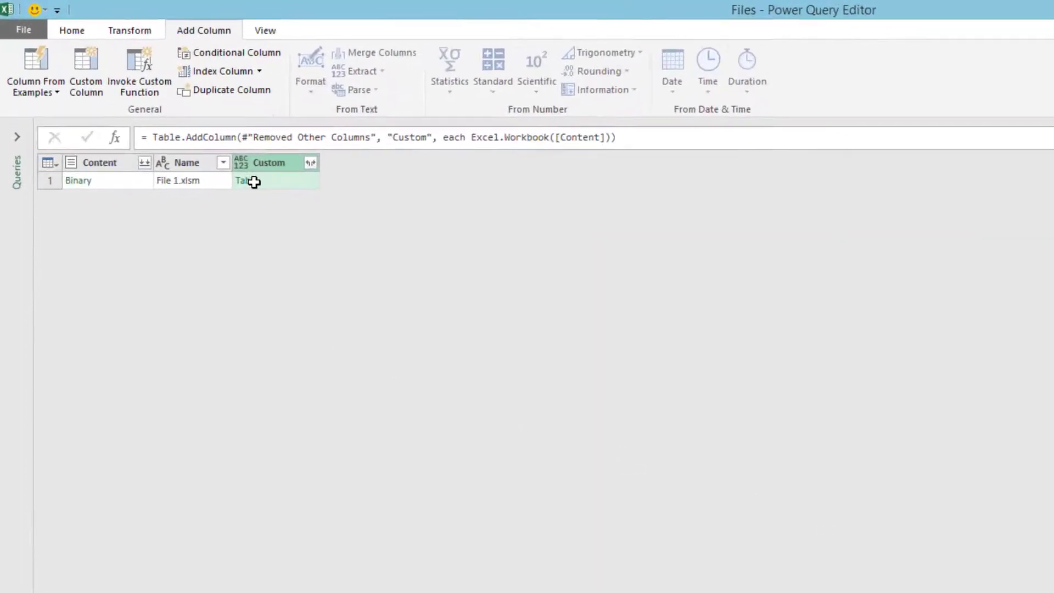
- Delete the Content column and expand Custom without original-name prefixes, giving 15 sheet rows
click(104, 164)
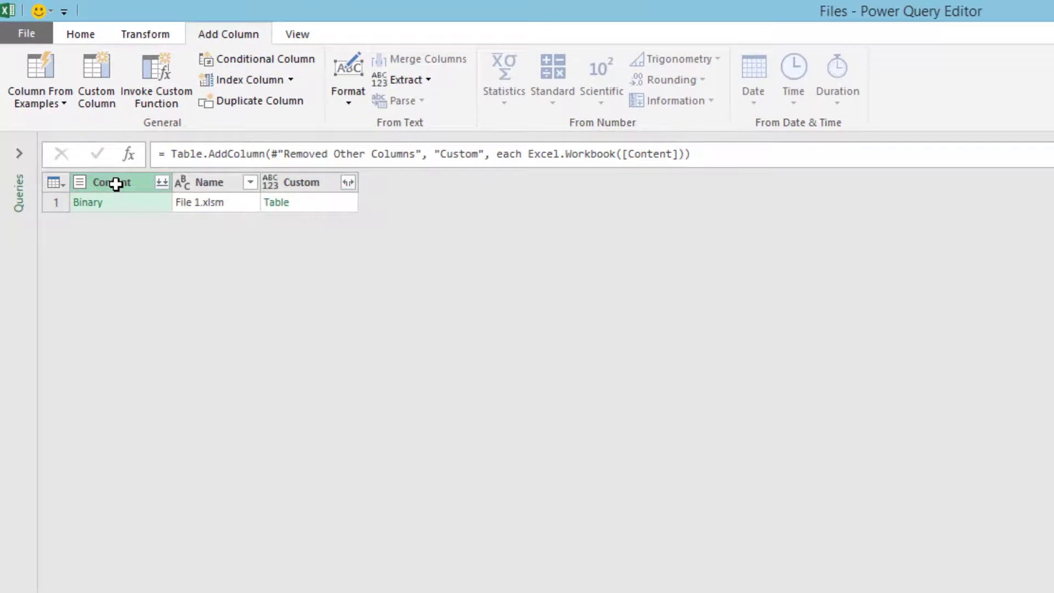
key(Delete)
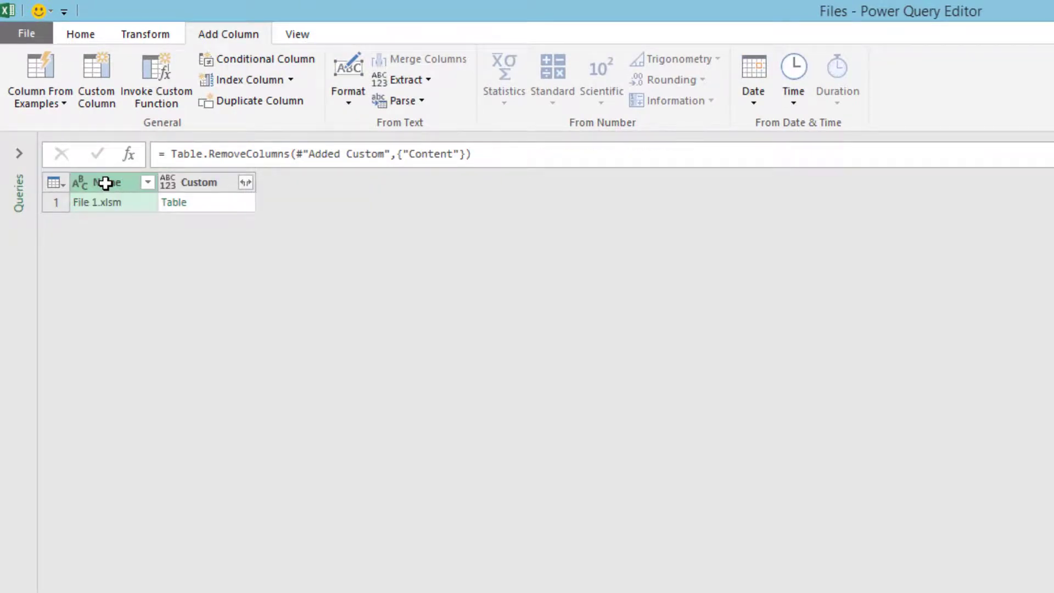
click(245, 182)
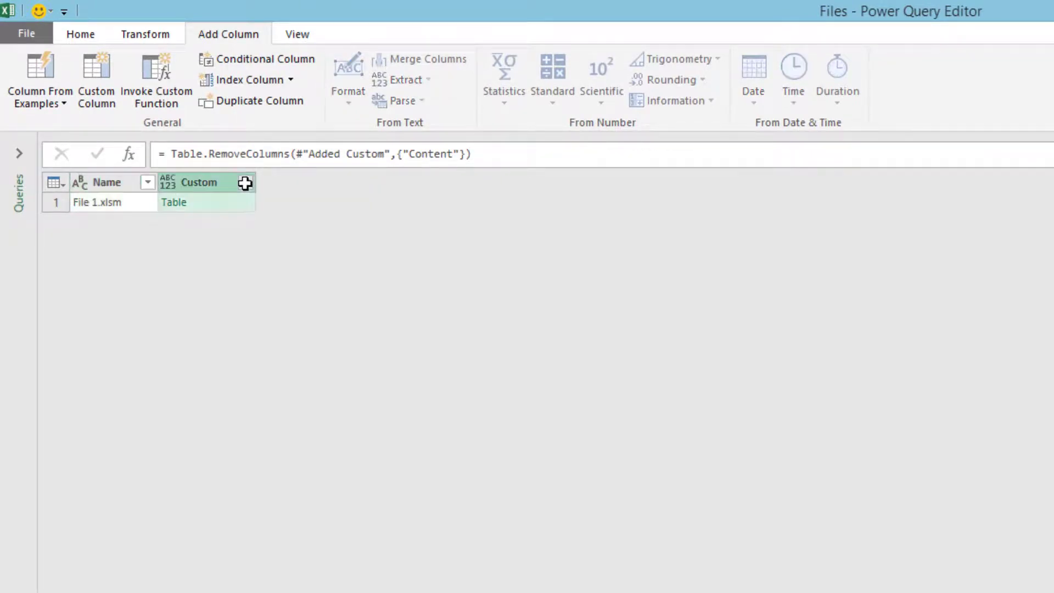
click(245, 183)
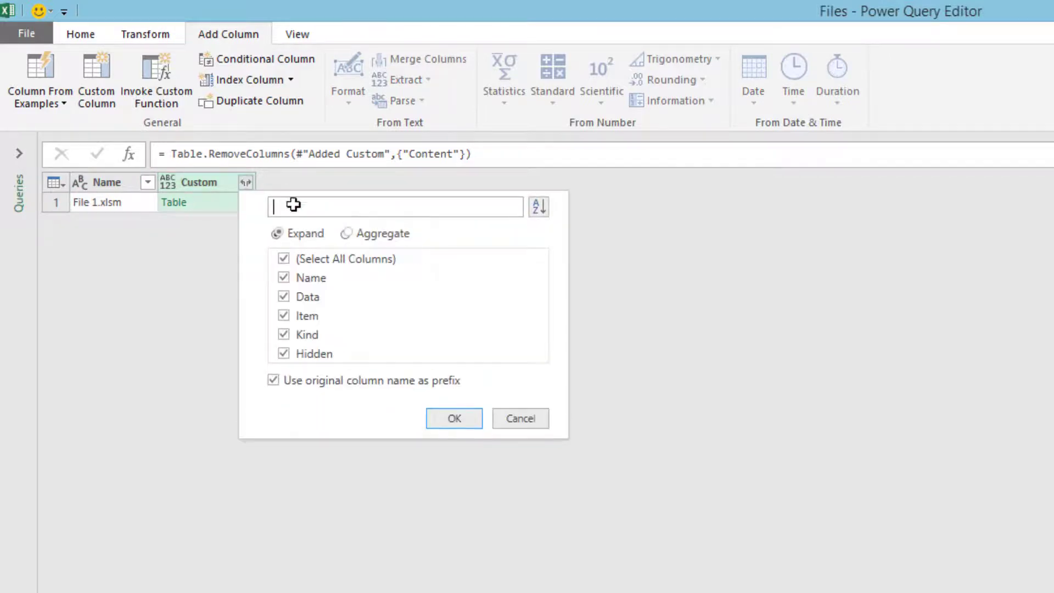
click(317, 381)
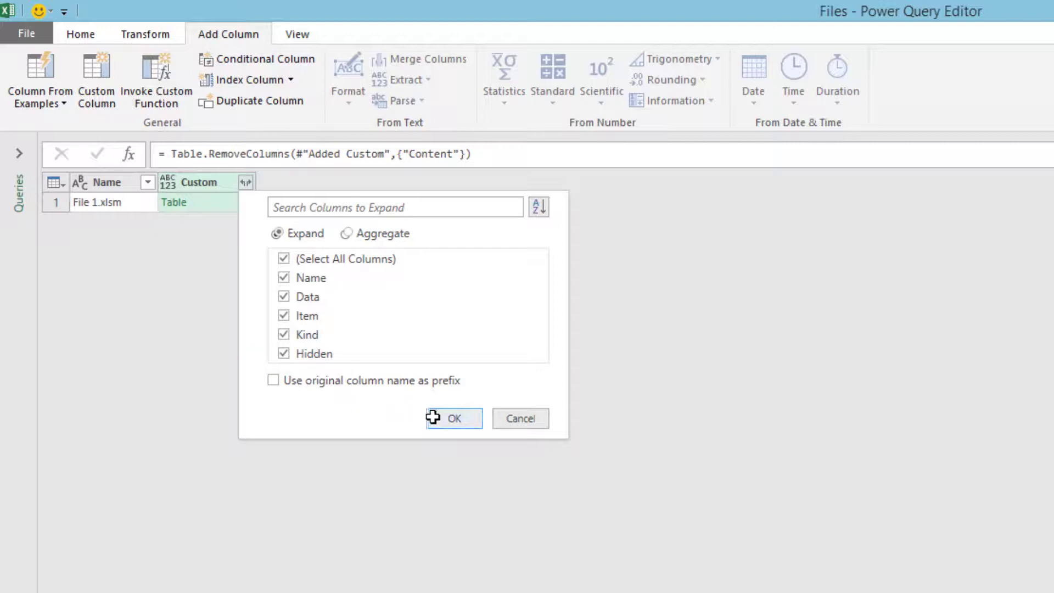
click(451, 416)
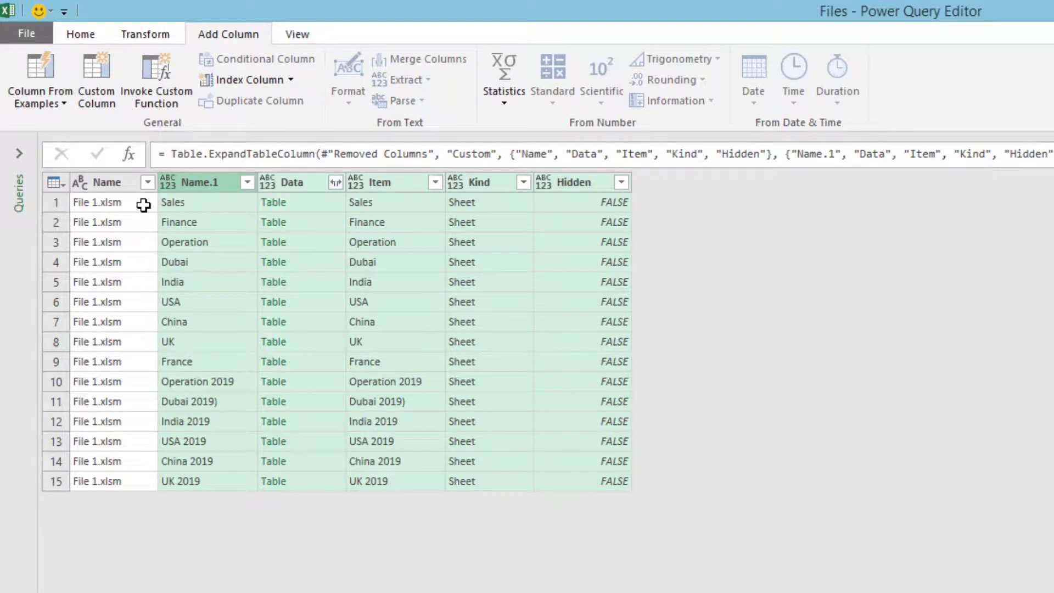
- Delete the Name.1, Data, Kind and Hidden columns, leaving Name and Item
click(207, 203)
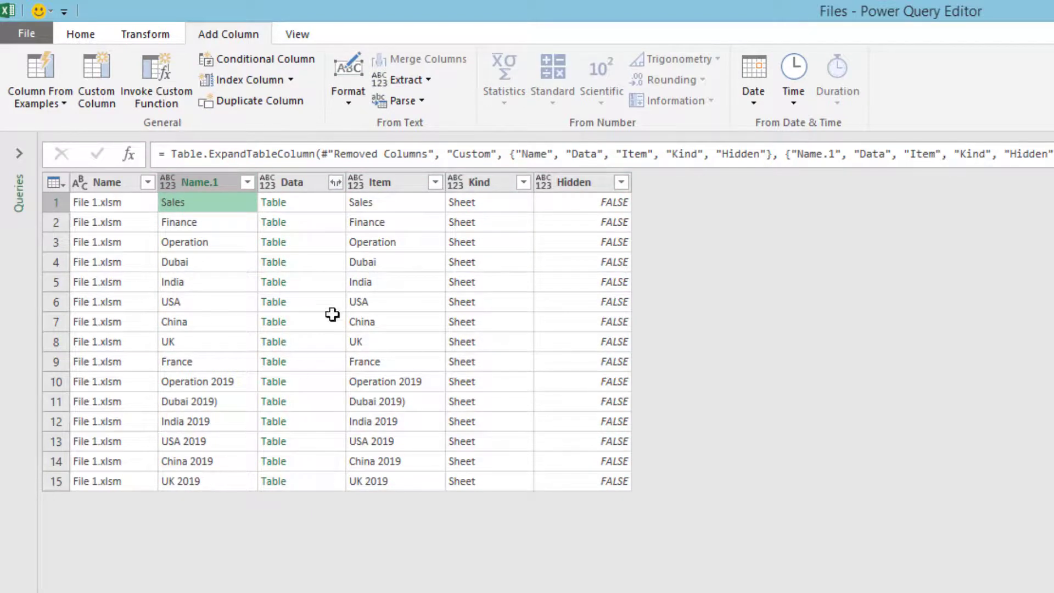
click(374, 203)
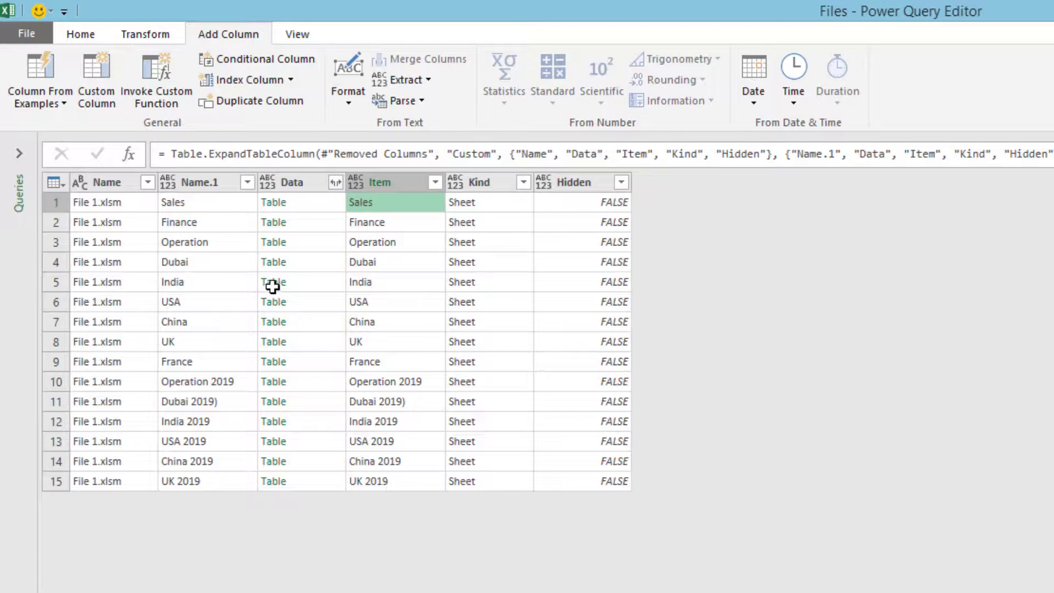
click(212, 180)
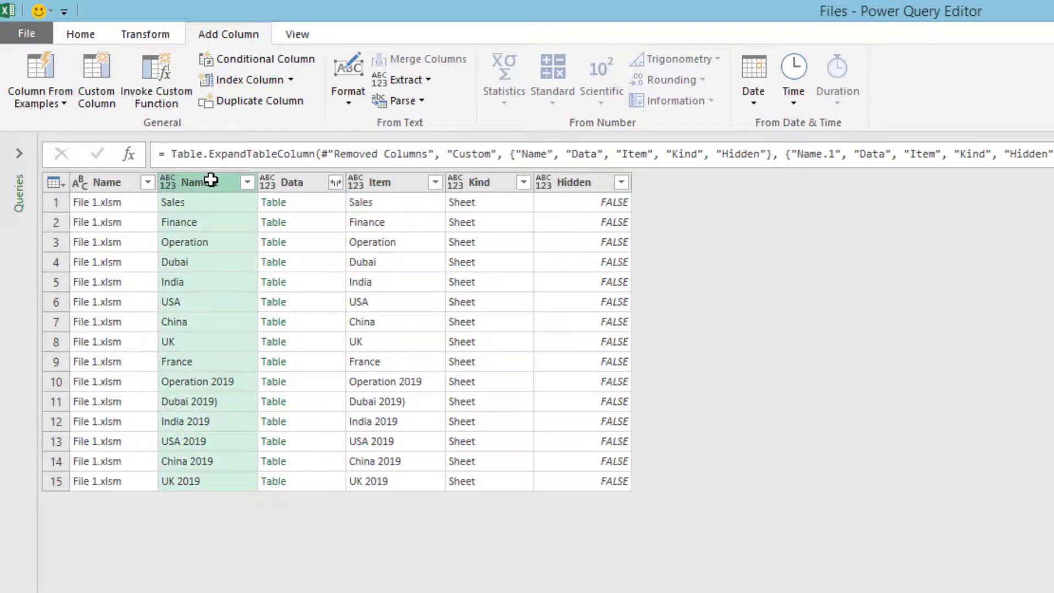
ctrl+click(295, 182)
ctrl+click(478, 180)
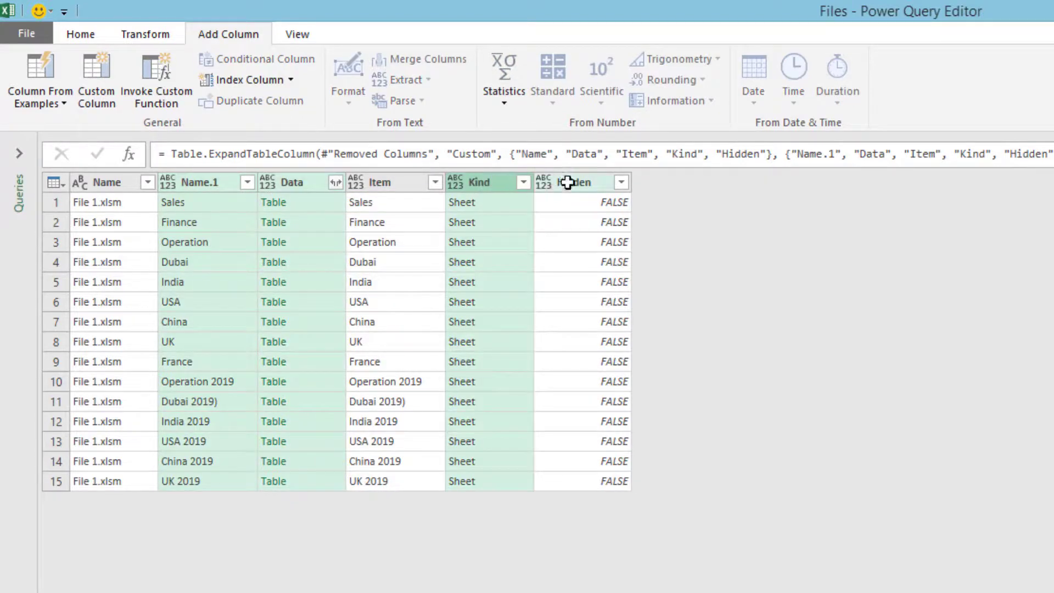
ctrl+click(571, 181)
key(Delete)
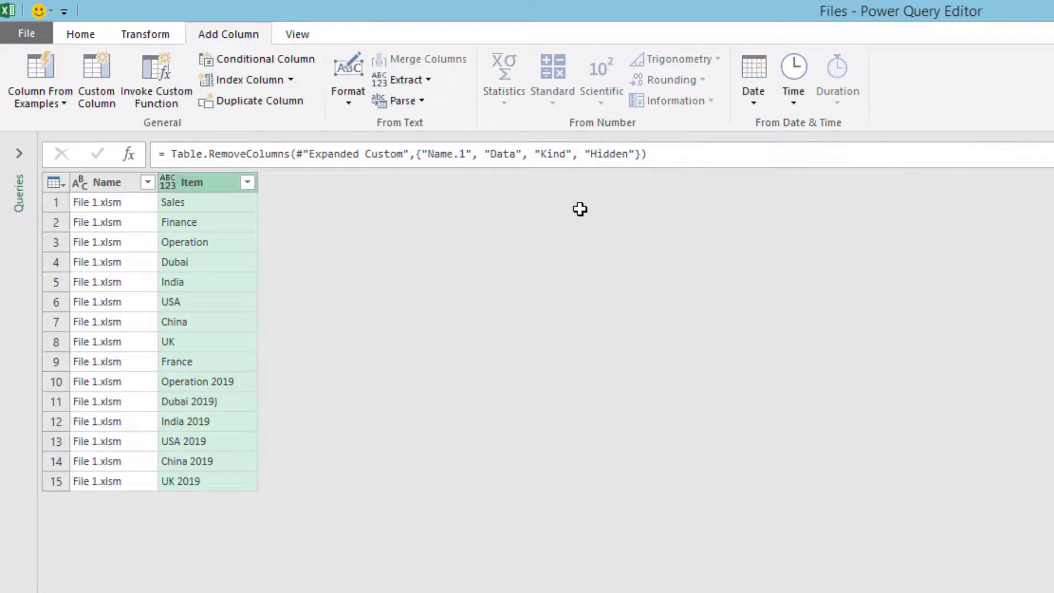
click(214, 225)
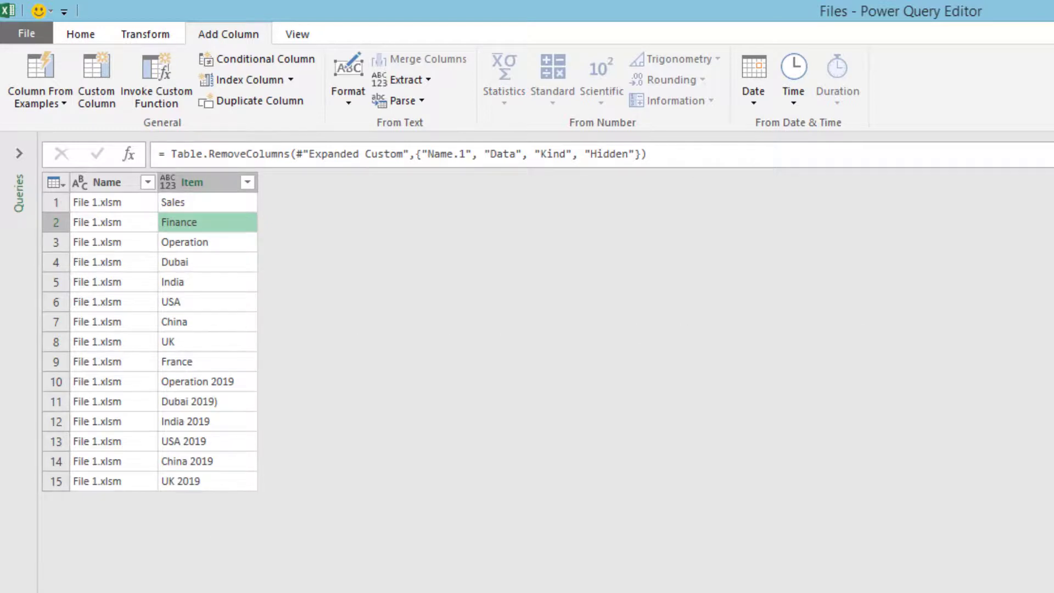
- Close & Load the query as a 15-row table on a new sheet
click(83, 32)
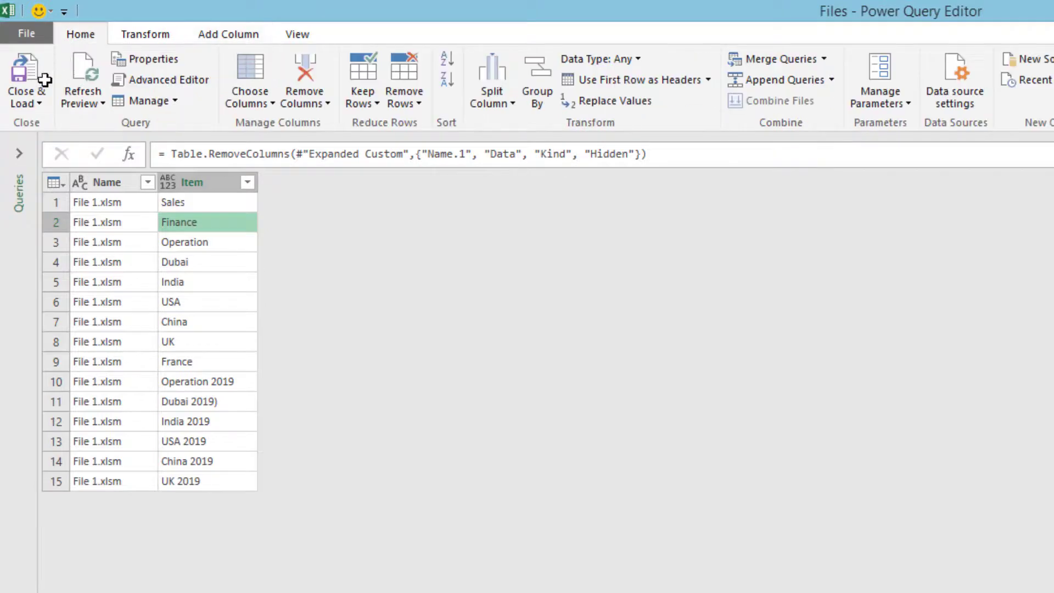
click(38, 99)
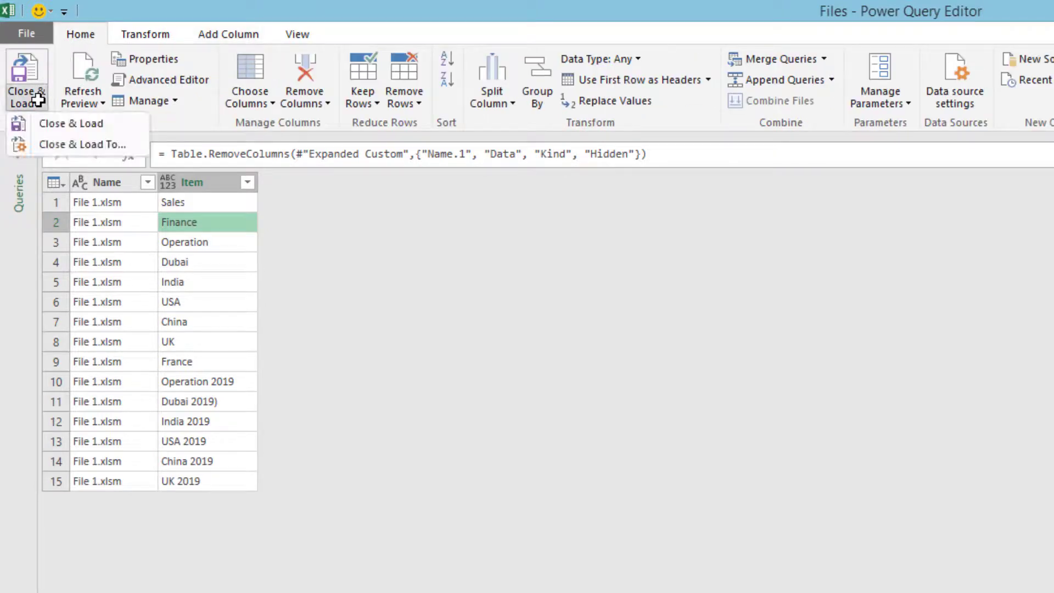
click(66, 125)
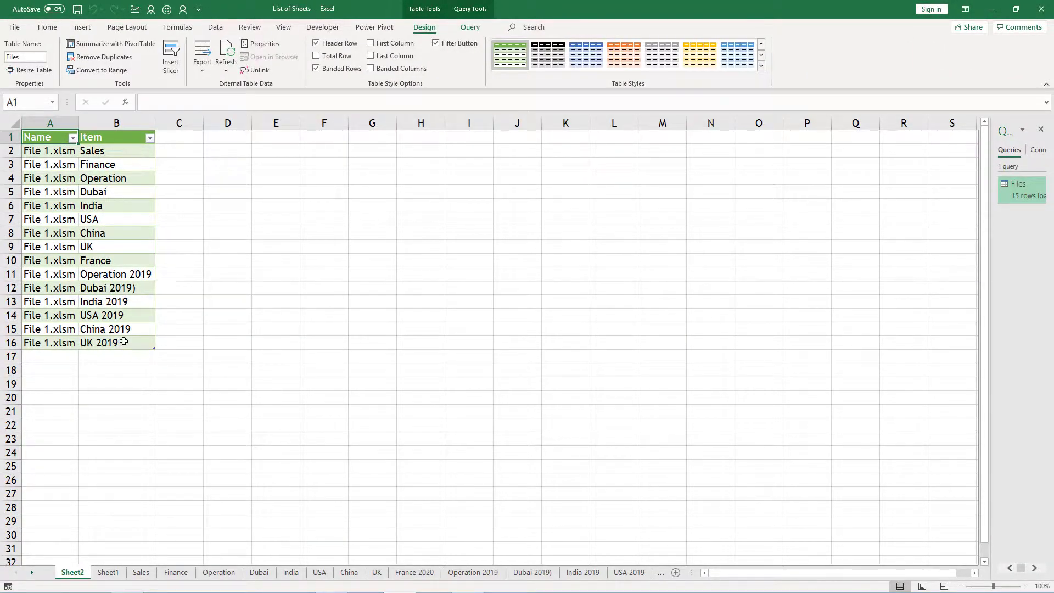
- Save the workbook and go up to the 1 min videos folder in File Explorer
key(ctrl+s)
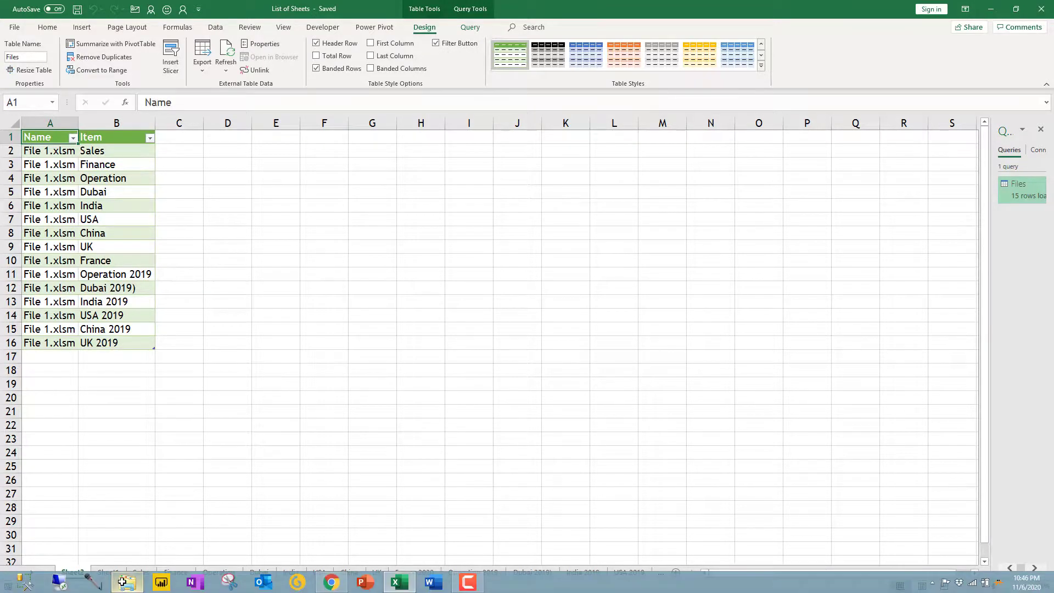
click(119, 580)
click(210, 86)
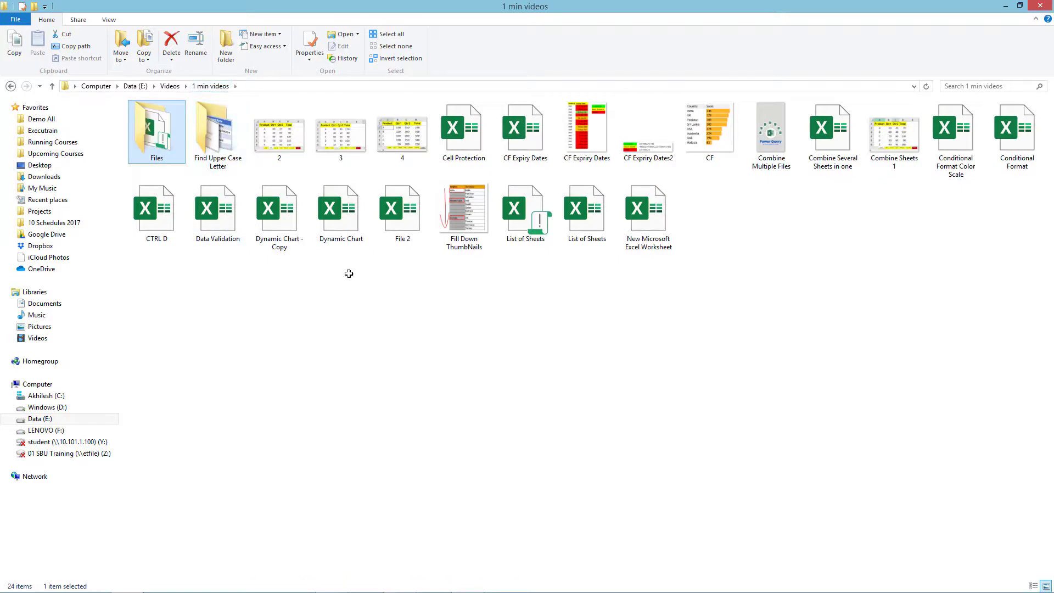
- Copy File 2 from 1 min videos into the Files folder, then return to Excel
click(399, 215)
key(ctrl+c)
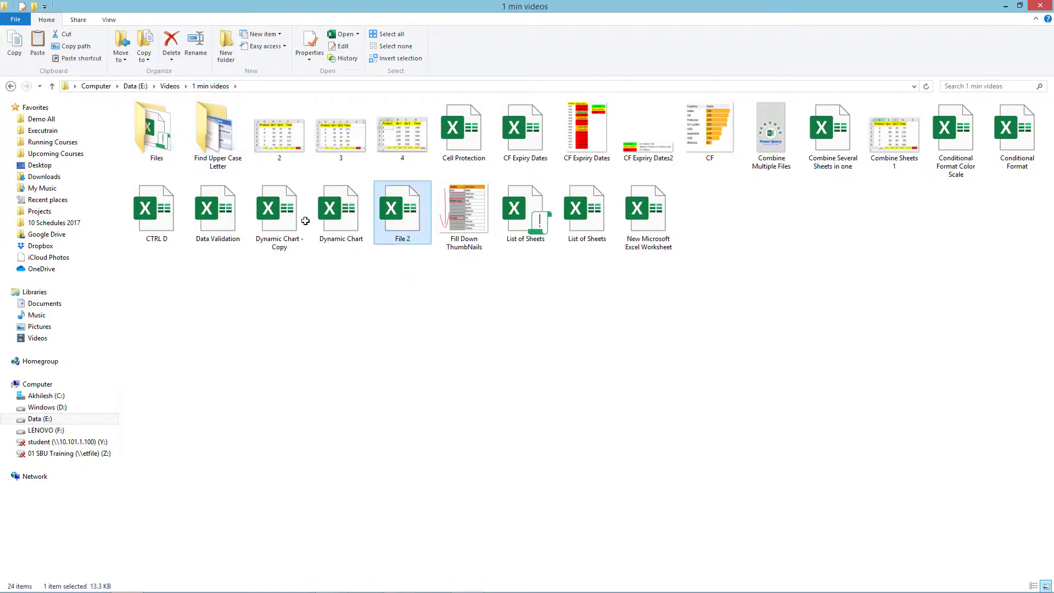
double_click(155, 132)
key(ctrl+v)
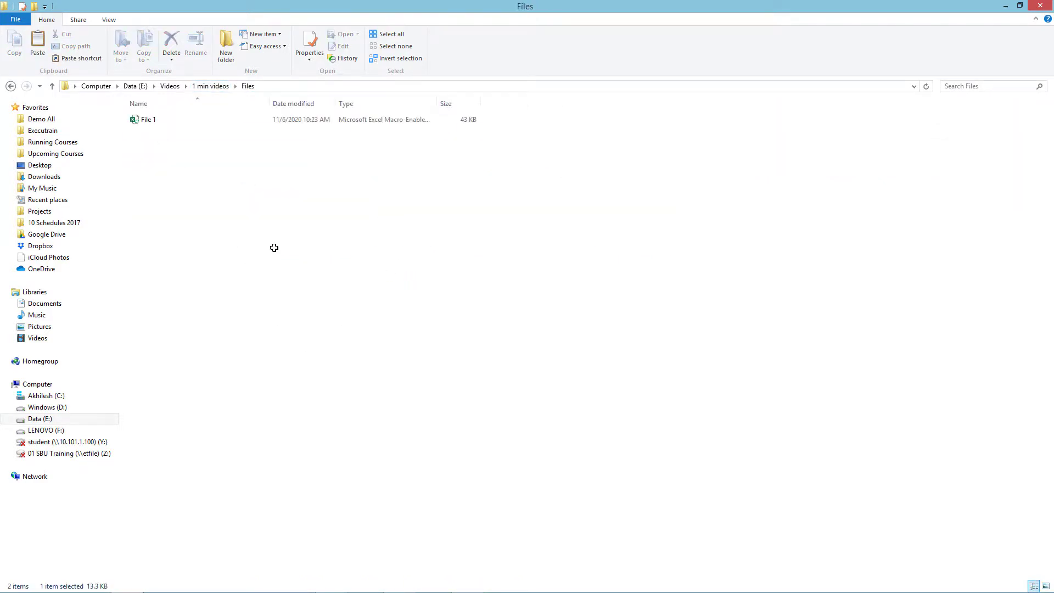
key(alt+Tab)
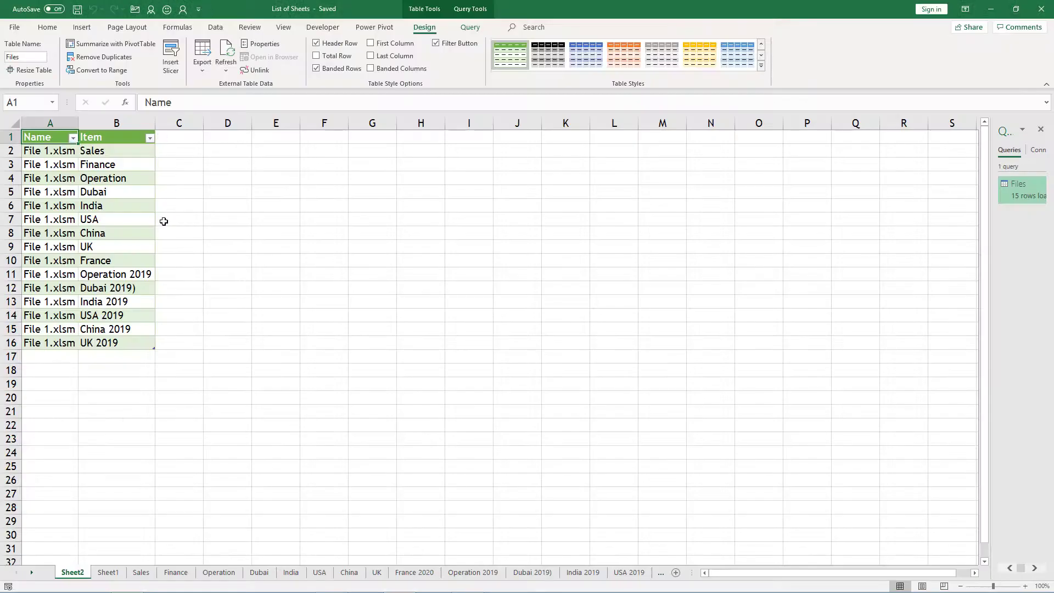
key(alt+Tab)
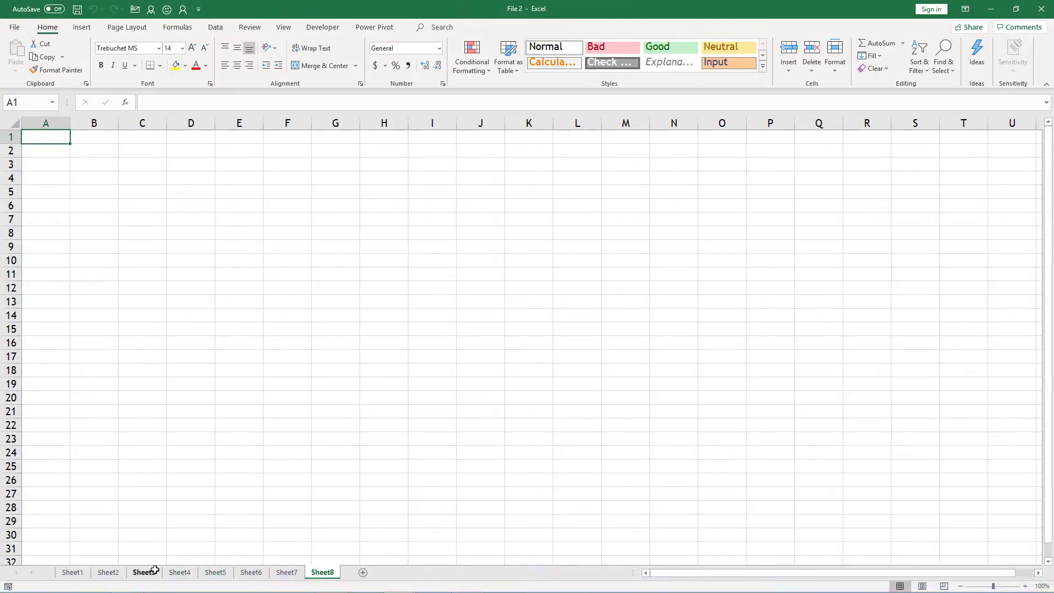
- Close File 2 and refresh the Files query table from its right-click menu
click(1041, 9)
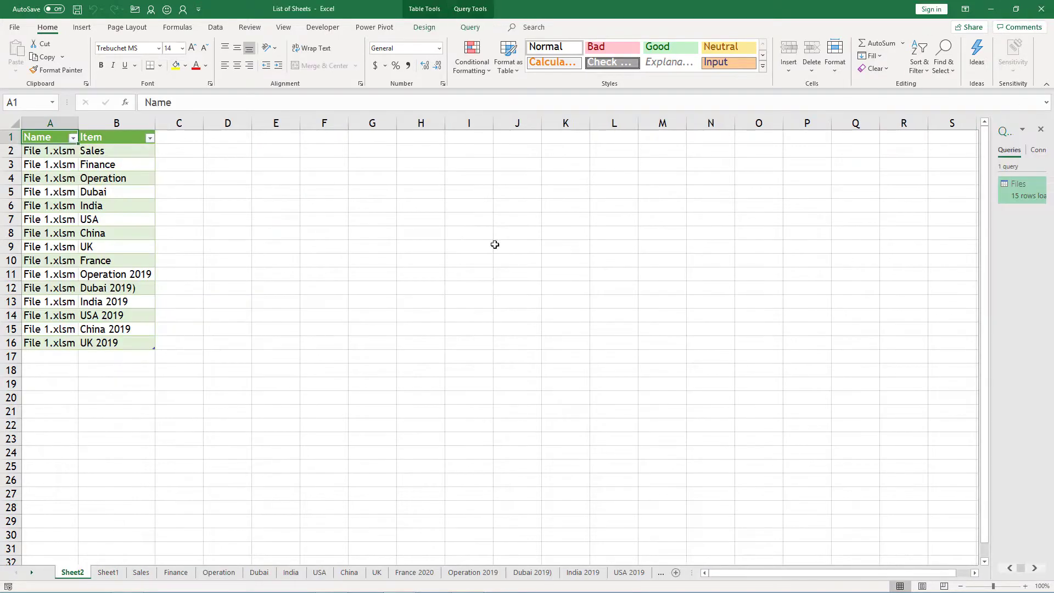
click(92, 205)
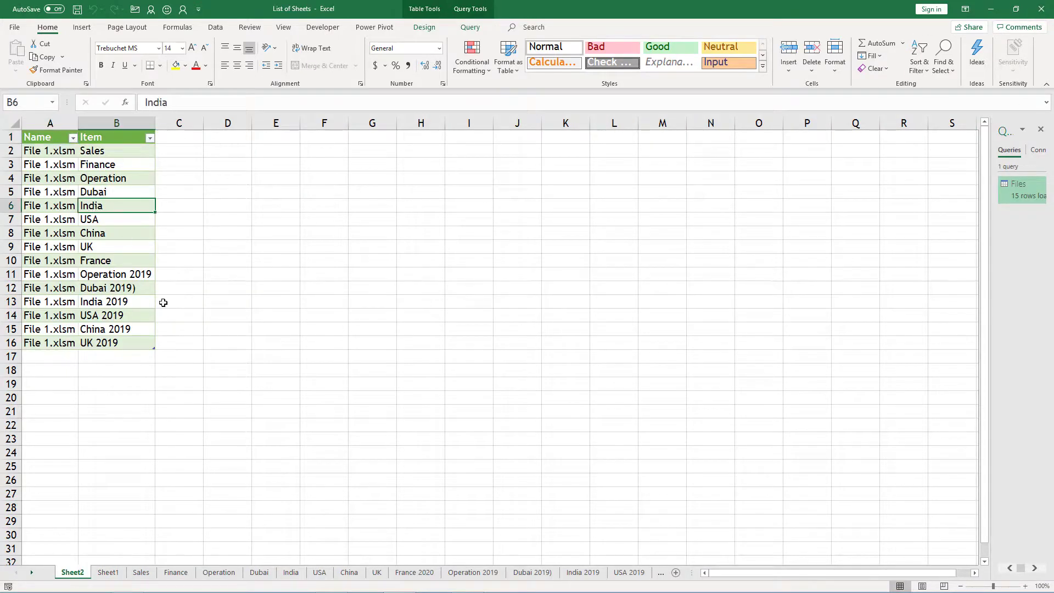
right_click(114, 222)
click(157, 331)
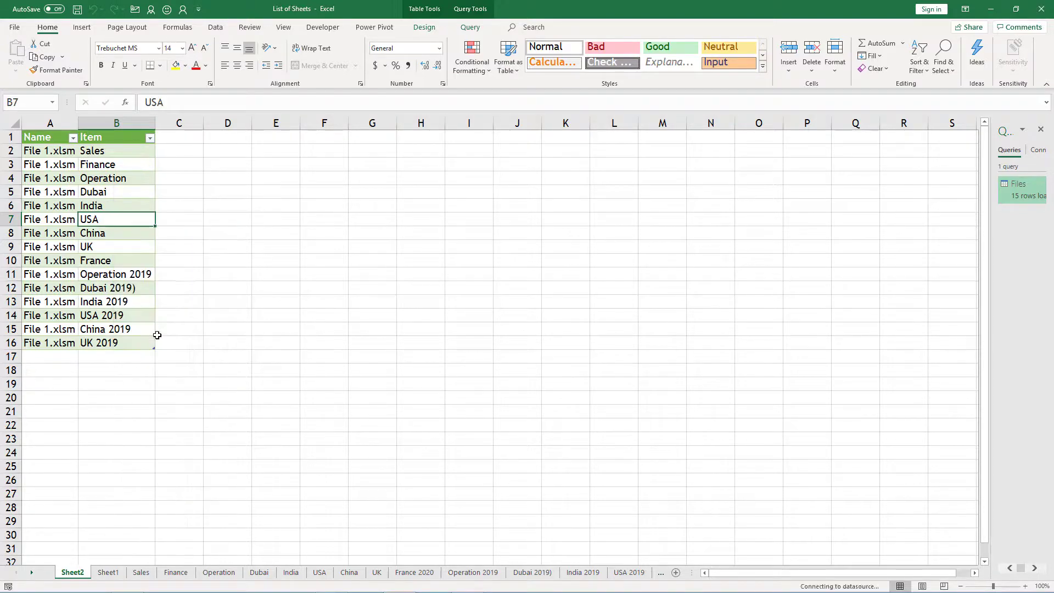